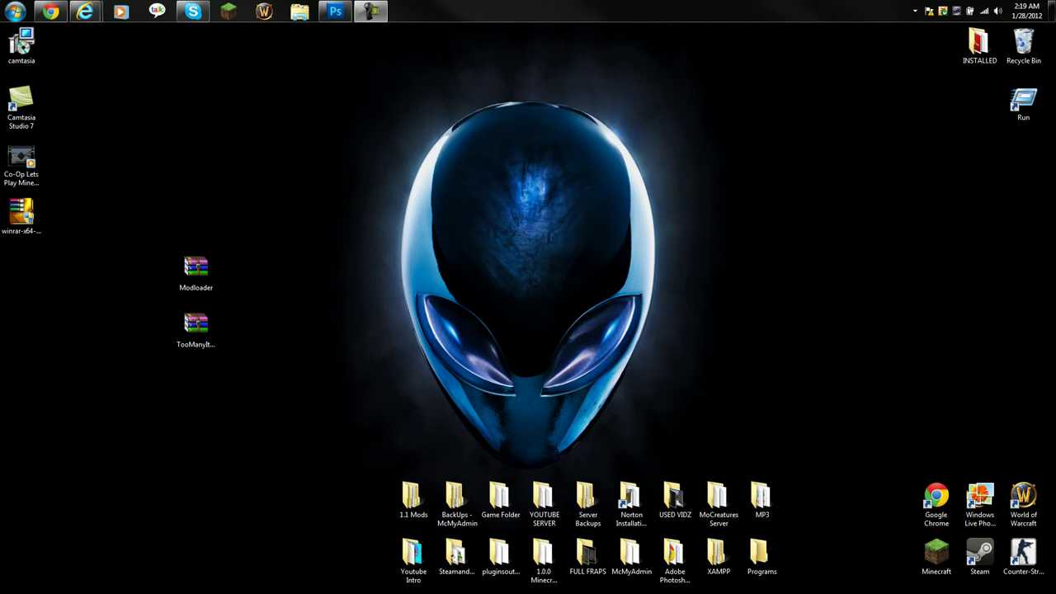
left_click(195, 328)
mouse_move(51, 11)
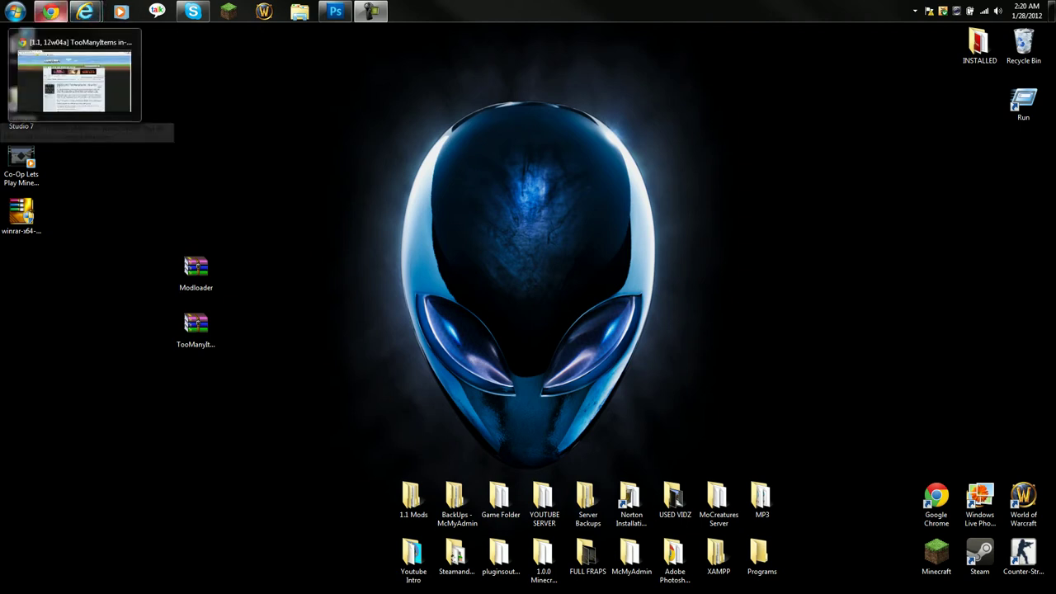
left_click(75, 81)
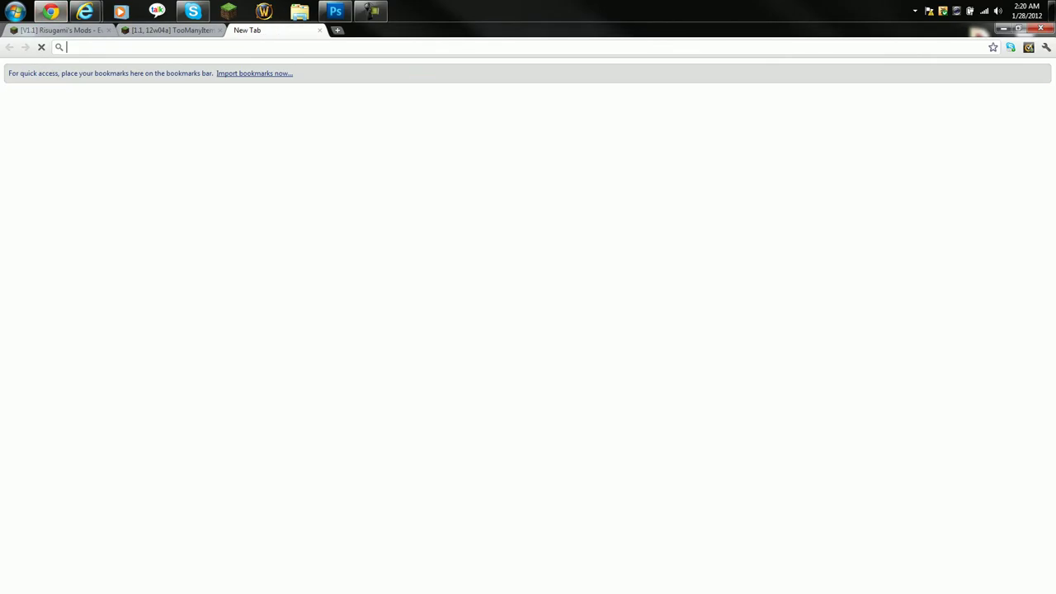
left_click(236, 30)
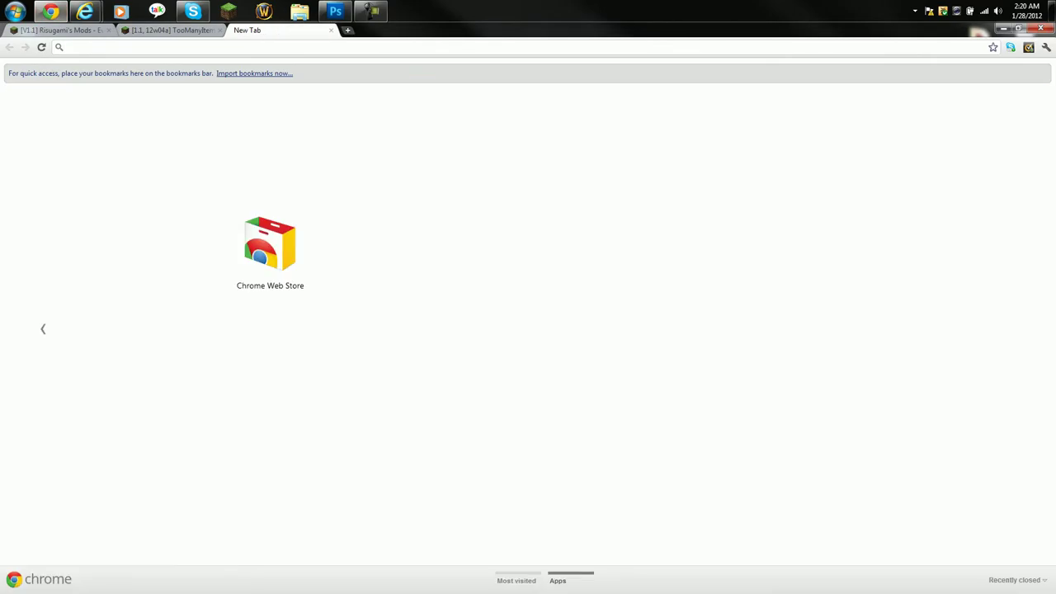
type("r")
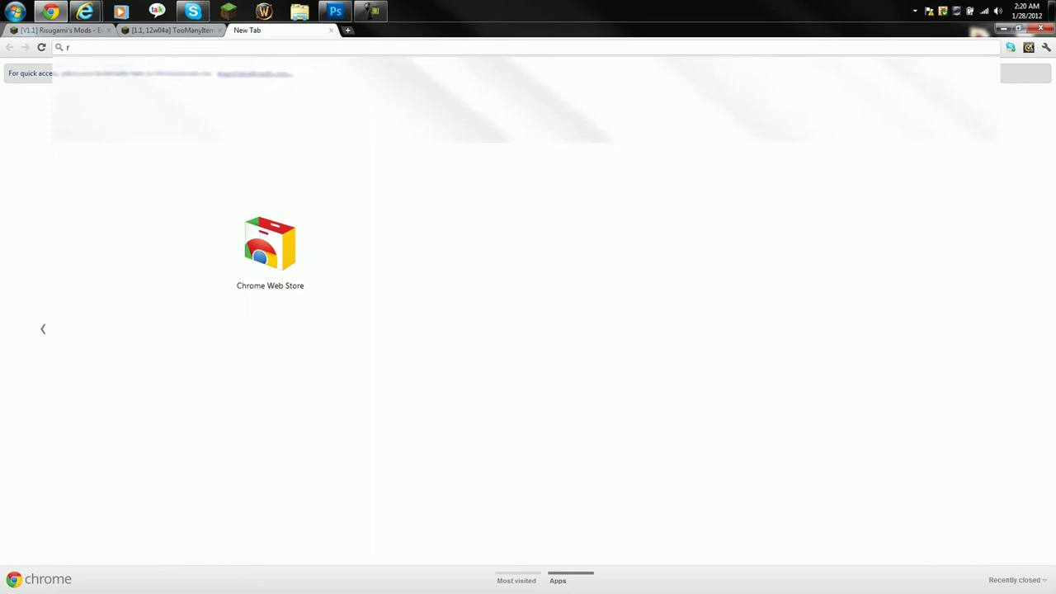
type("arlab")
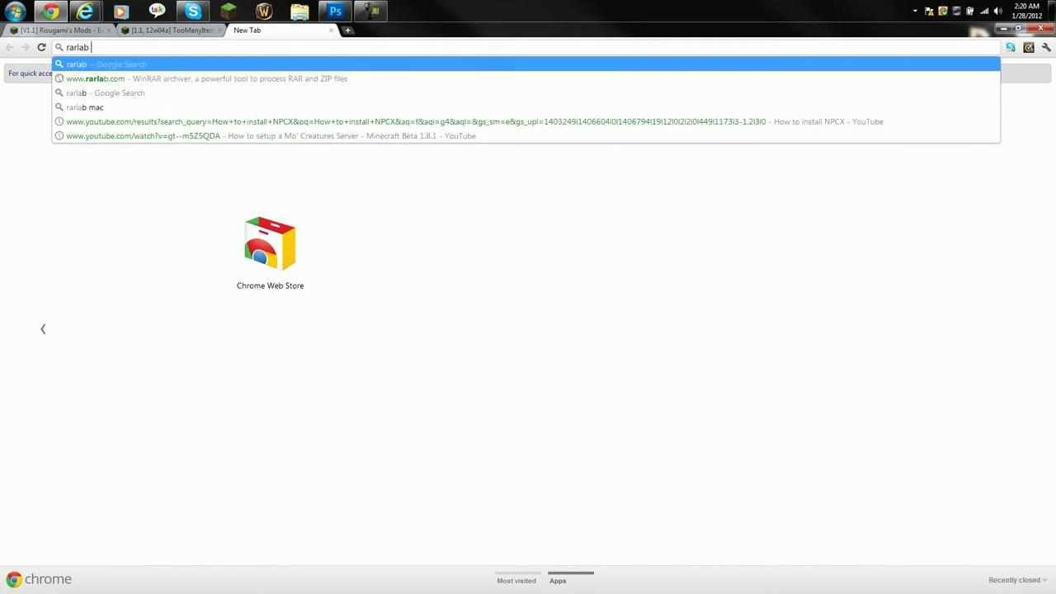
key("Return")
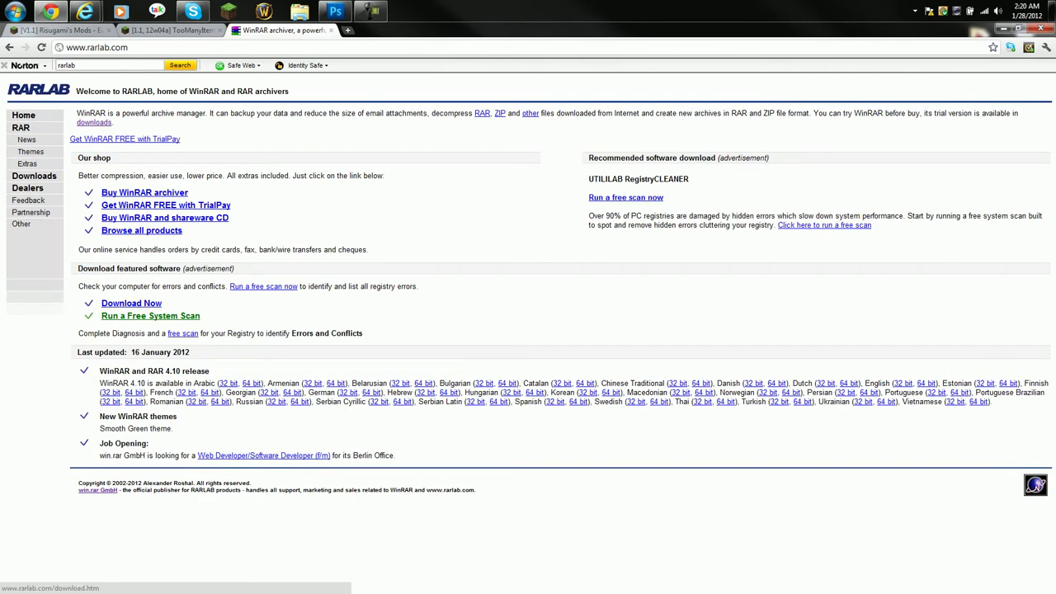
left_click(34, 175)
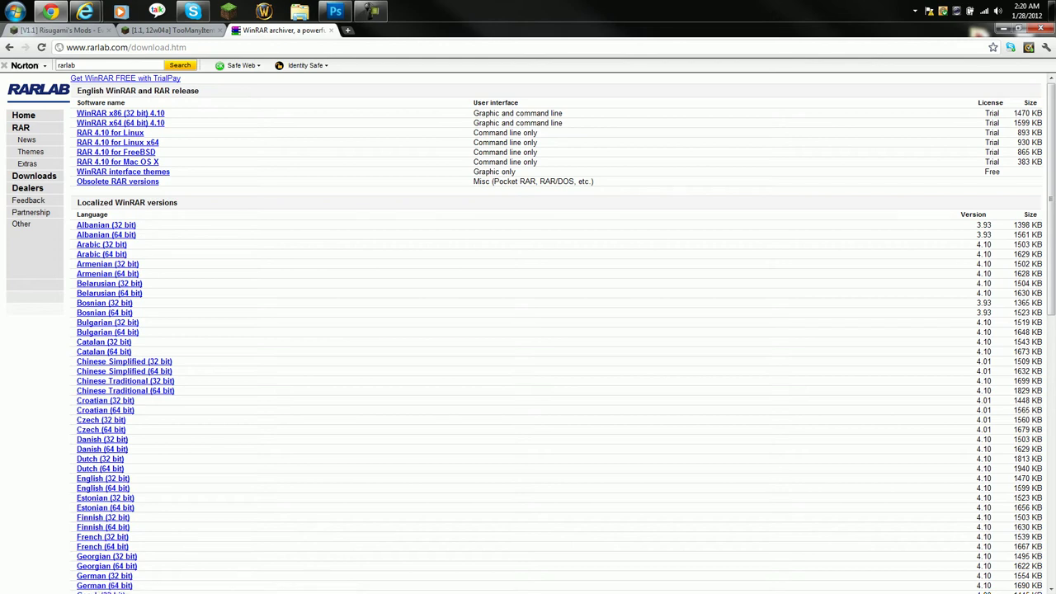
Find the TooManyItems download link for Minecraft 1.1 in the open TooManyItems forum thread.
left_click(188, 31)
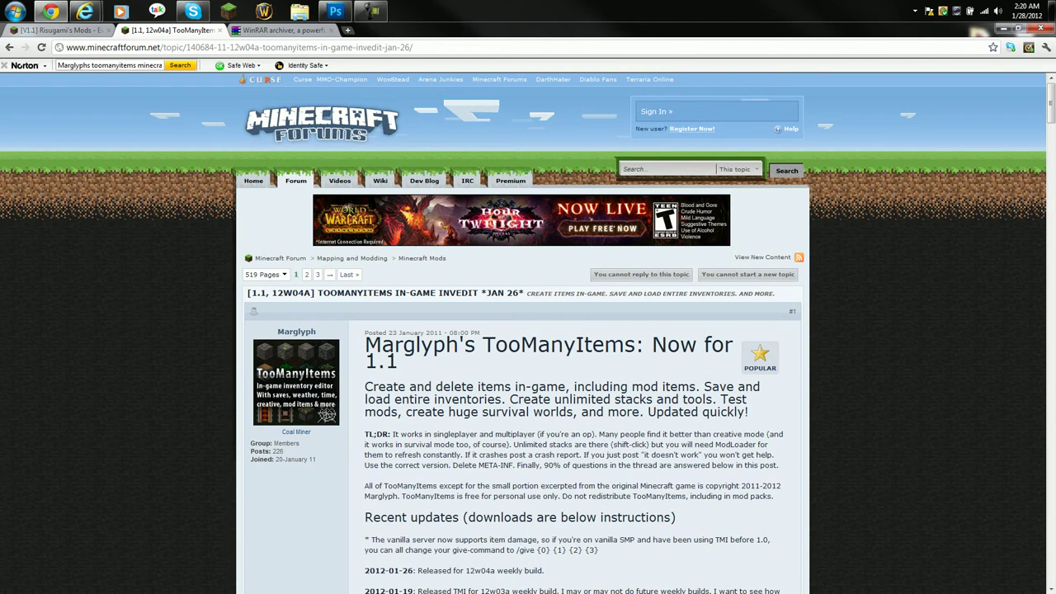
scroll(528, 334, "down", 4)
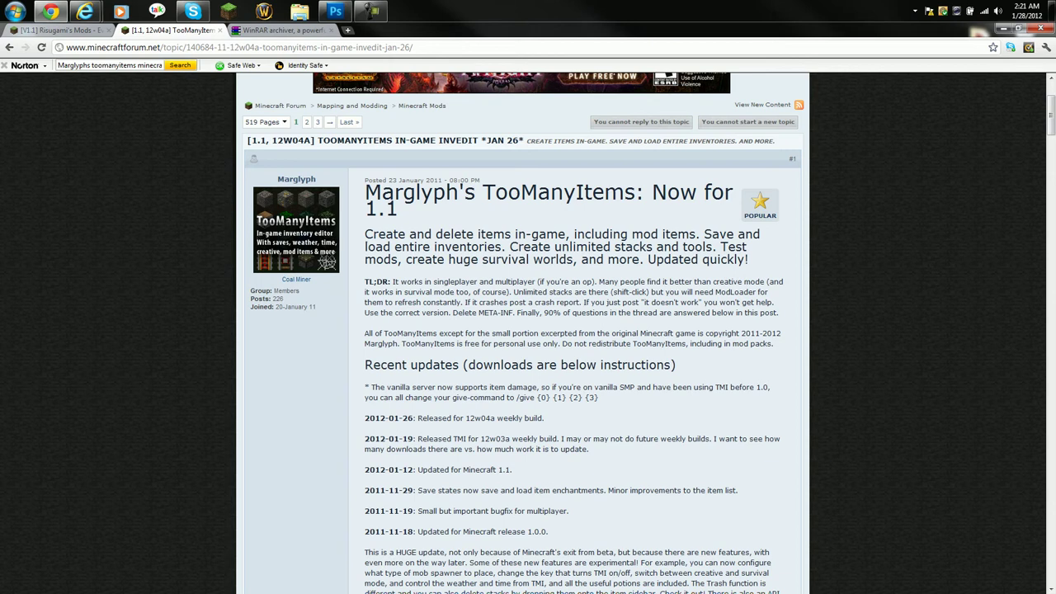
scroll(528, 333, "up", 1)
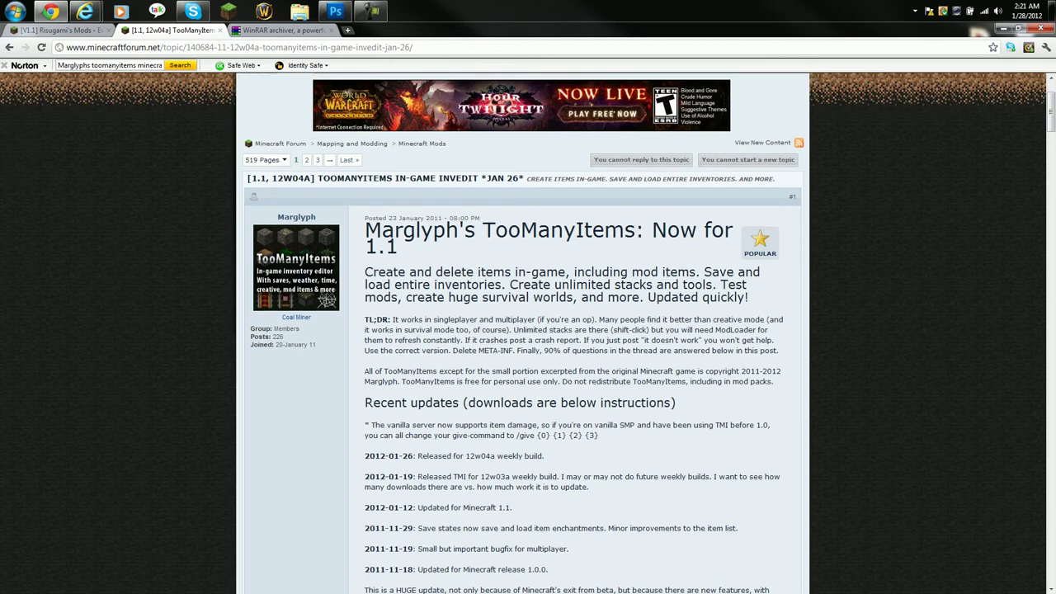
scroll(528, 334, "down", 20)
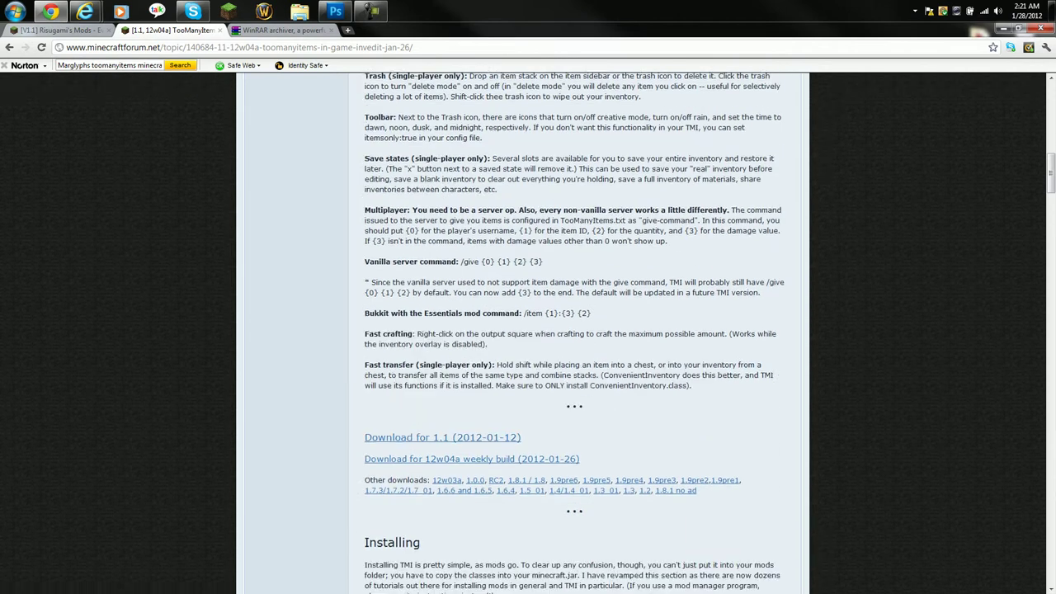
scroll(528, 334, "down", 6)
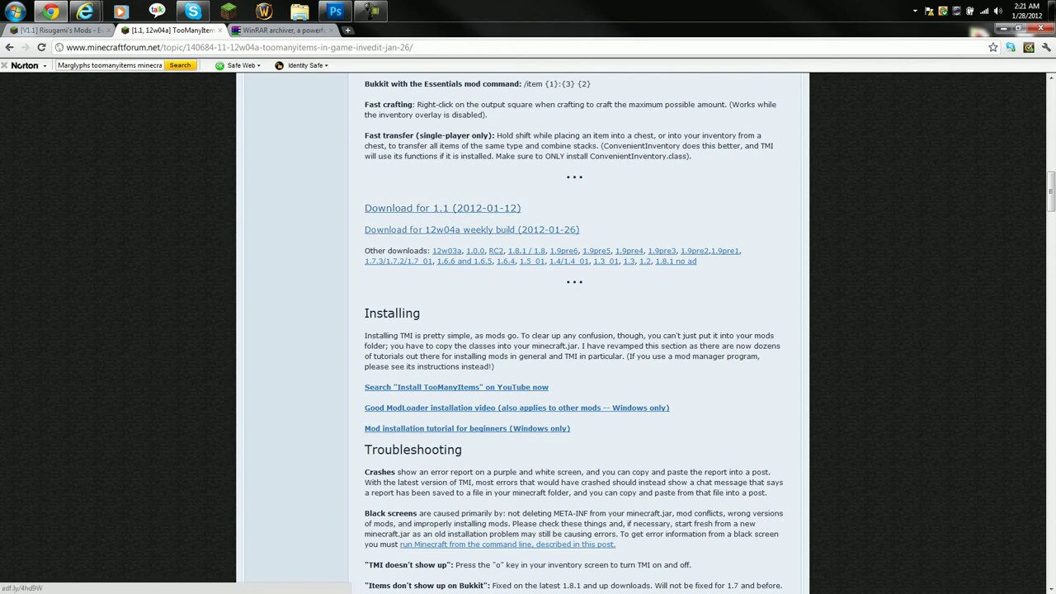
key("super+Down")
left_click_drag(743, 54, 705, 0)
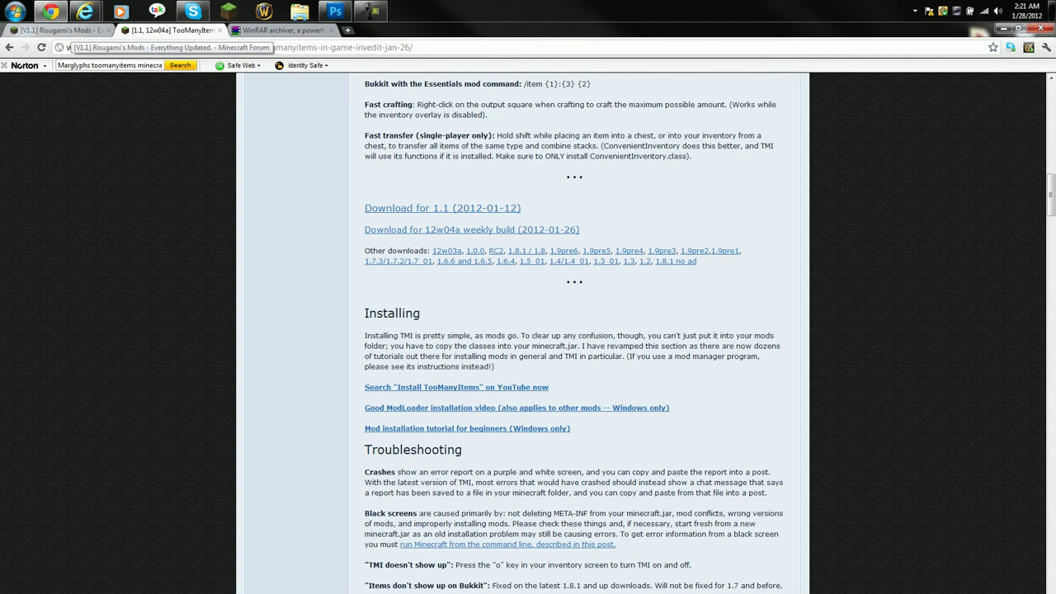
Review Risugami's Mods forum thread, examining the Windows installation instructions and the ModLoader 1.1 download links.
left_click(62, 30)
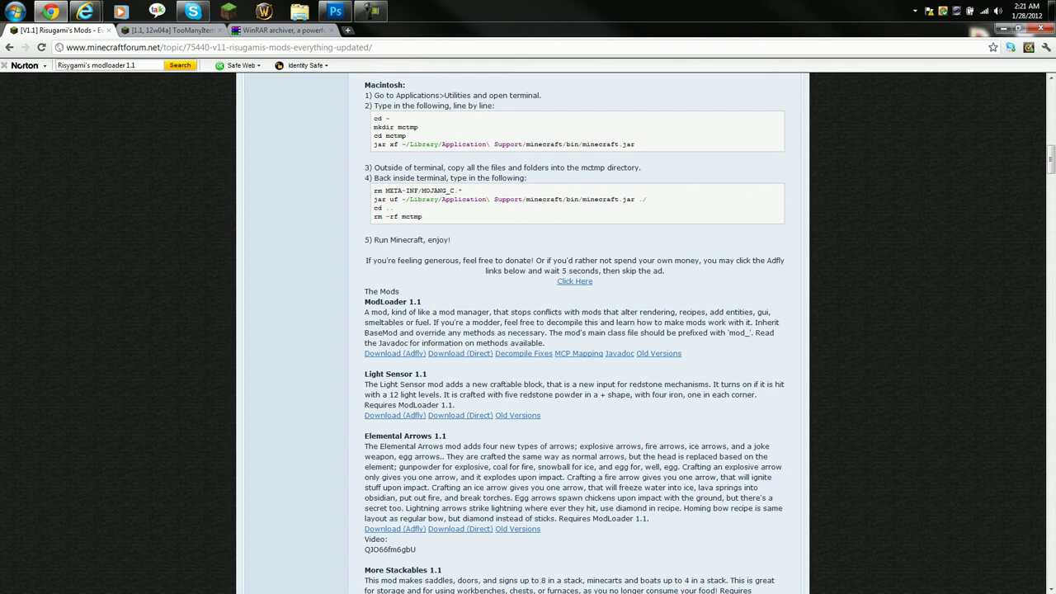
scroll(528, 330, "up", 15)
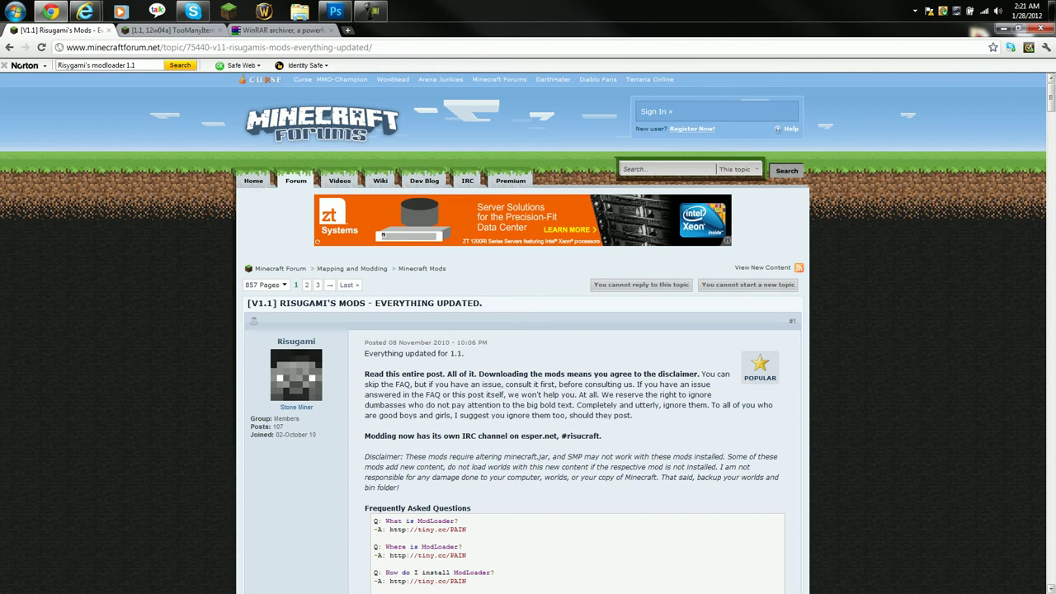
scroll(528, 330, "down", 5)
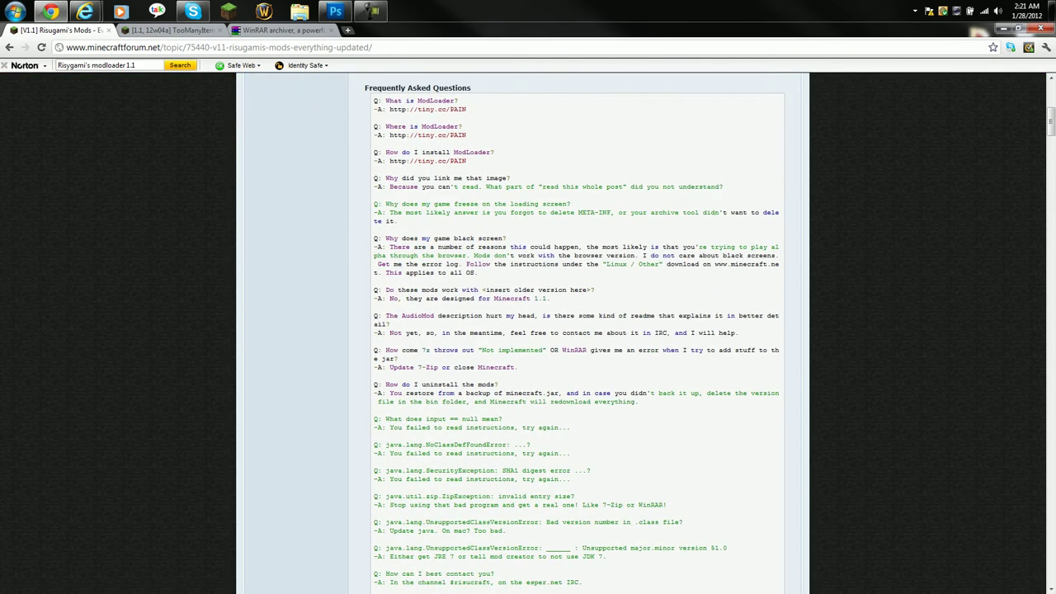
scroll(528, 330, "down", 2)
scroll(528, 330, "down", 4)
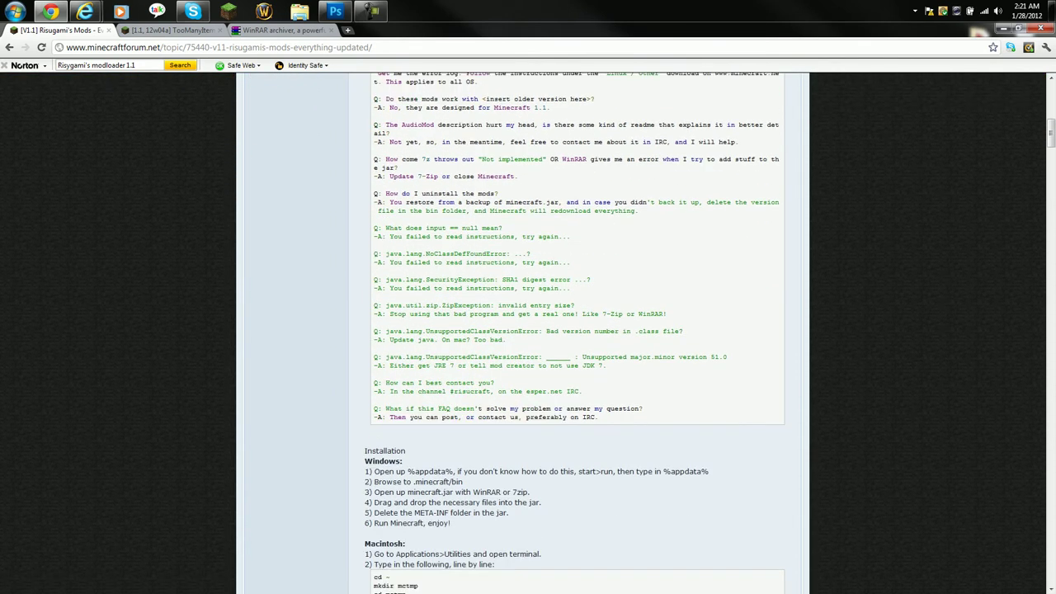
scroll(528, 330, "down", 2)
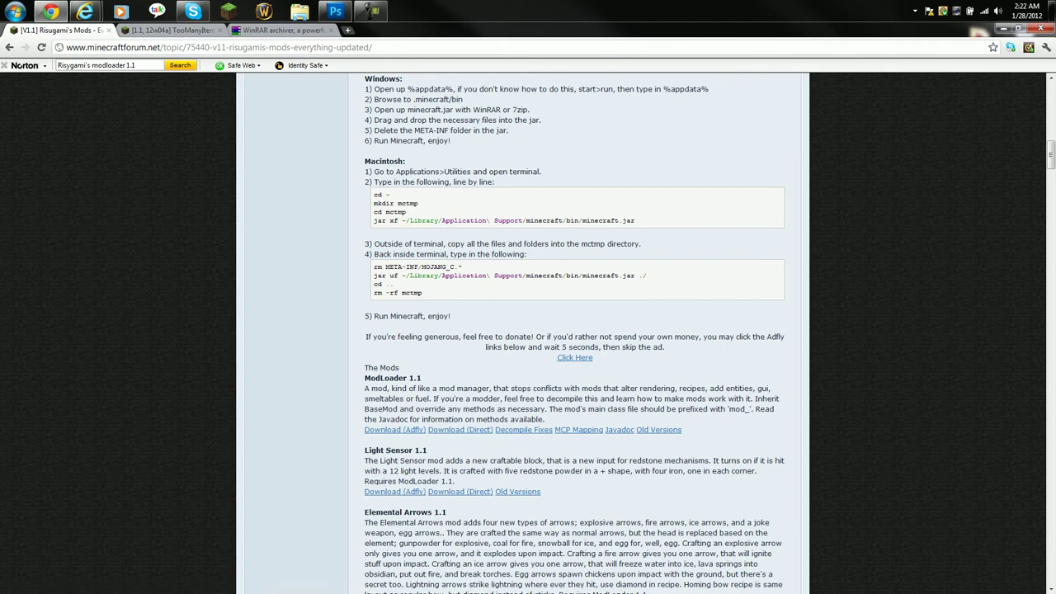
scroll(575, 330, "down", 3)
scroll(575, 330, "up", 2)
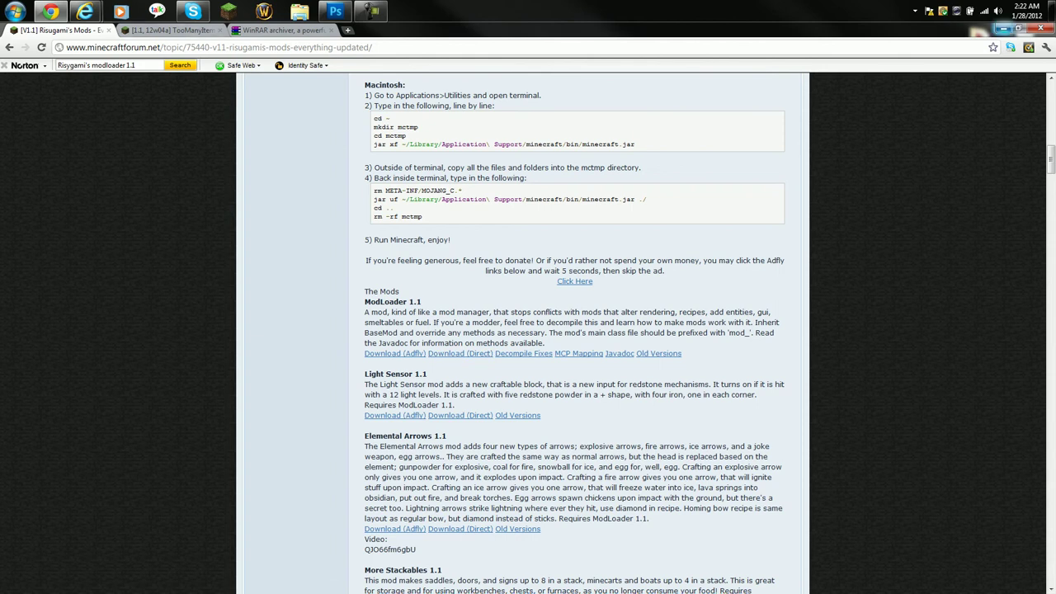
Minimize the browser and open the Windows Run dialog by searching for "run".
left_click(1003, 28)
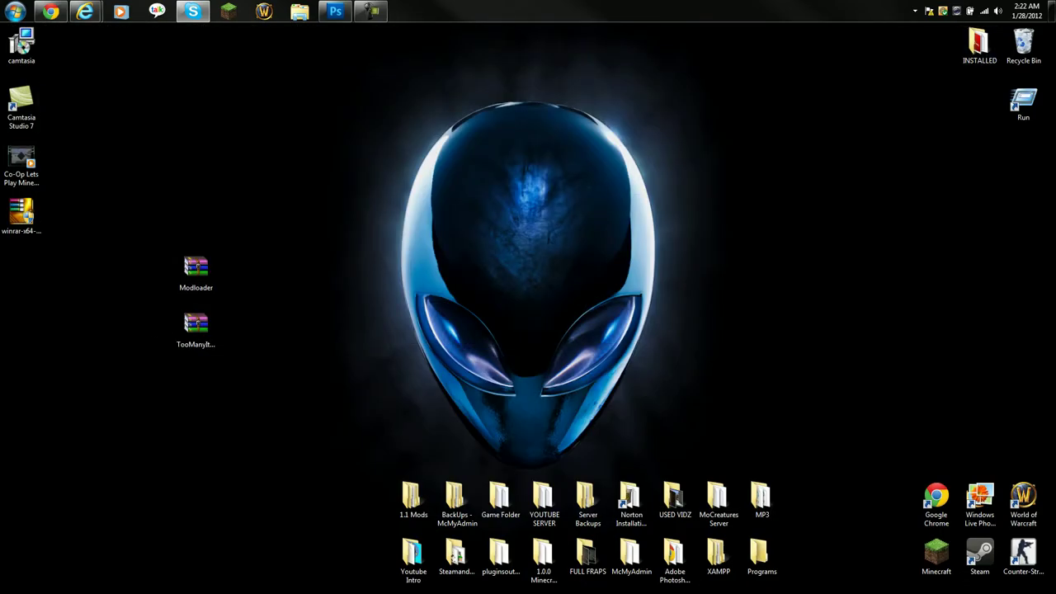
left_click(196, 328)
left_click(196, 272)
left_click(195, 328)
left_click(14, 11)
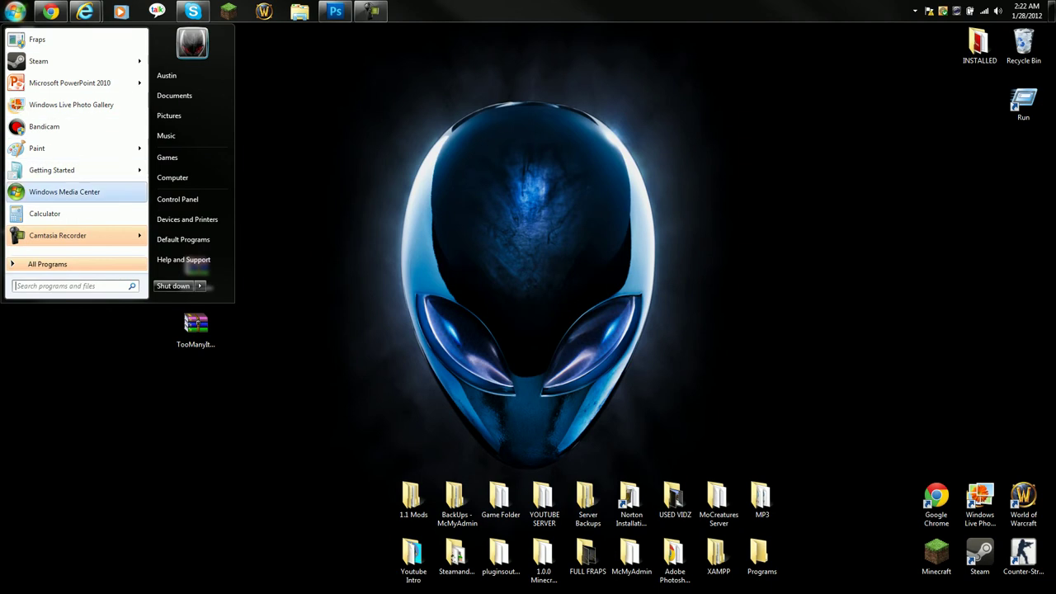
left_click(72, 286)
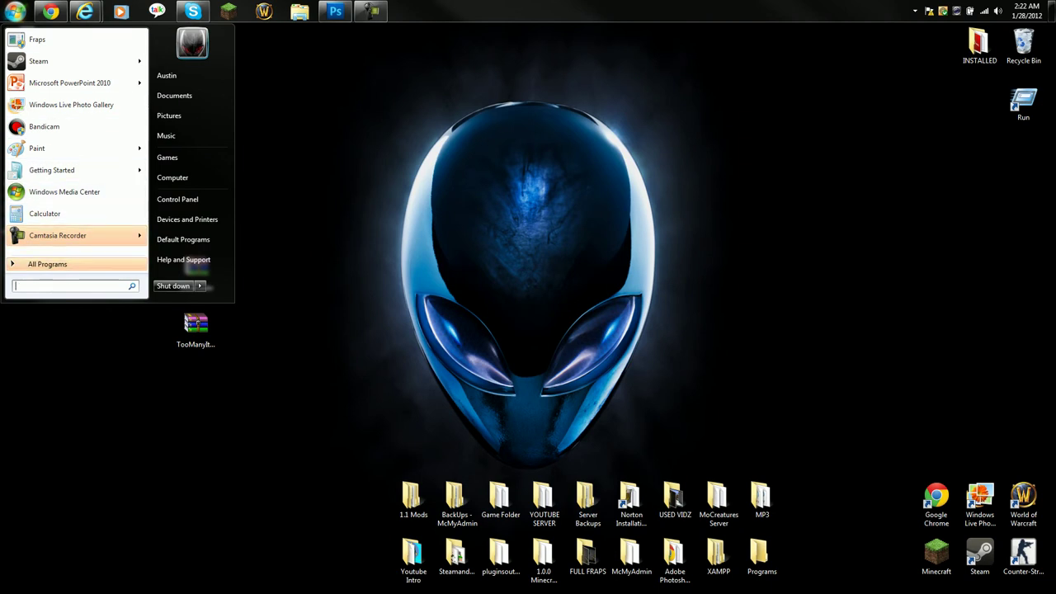
type("run")
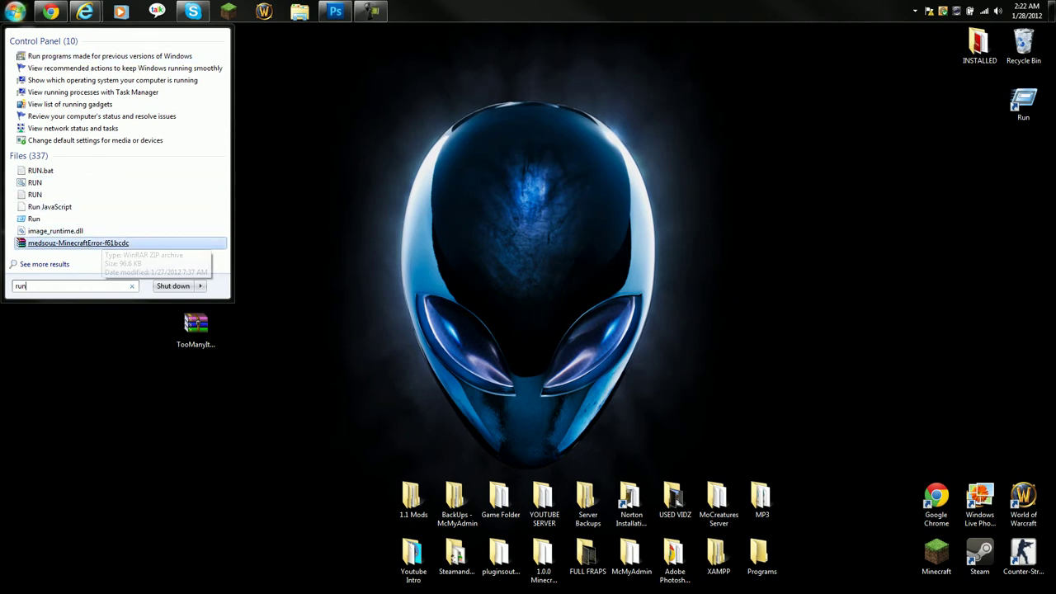
left_click(37, 218)
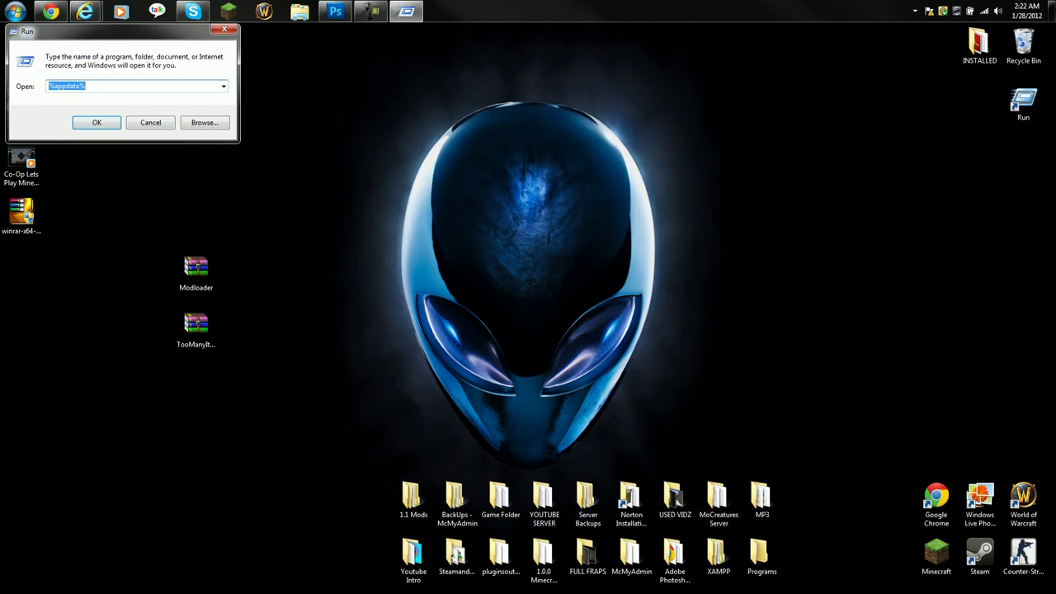
Run %appdata% and go into the bin folder inside .minecraft.
key("BackSpace")
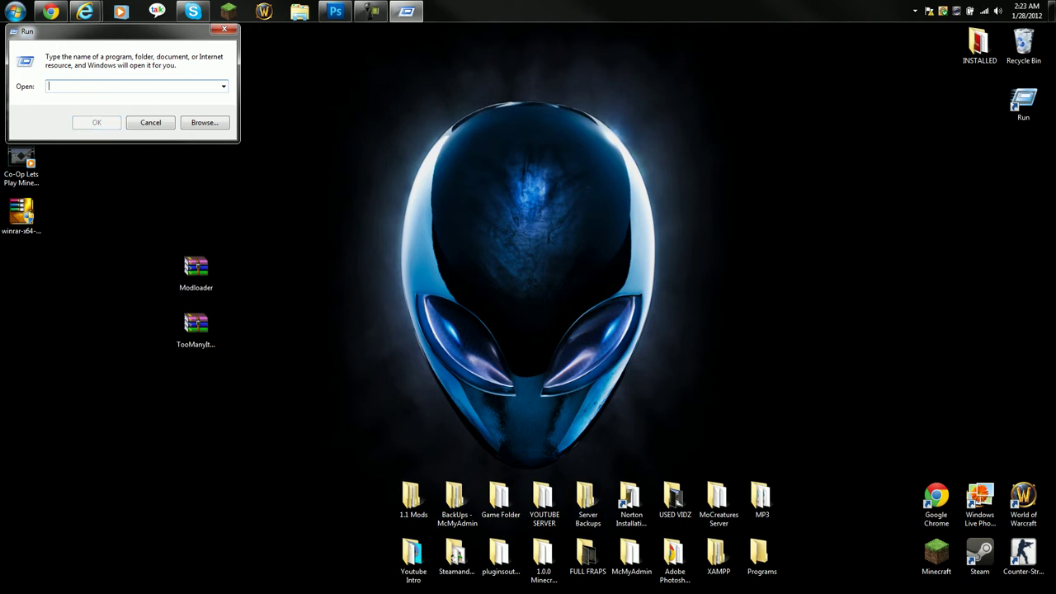
type("%app")
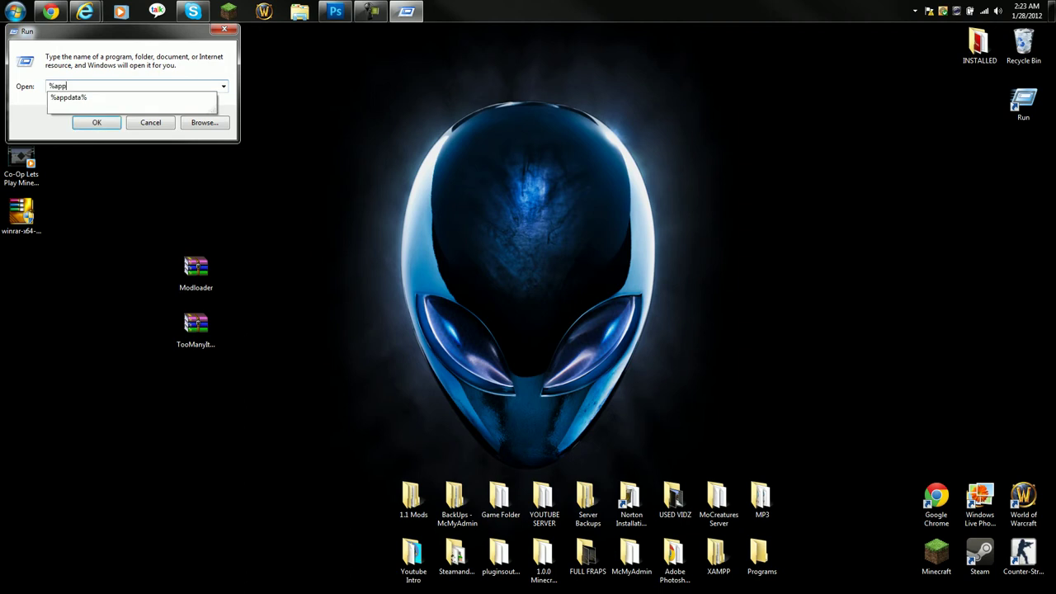
type("data%")
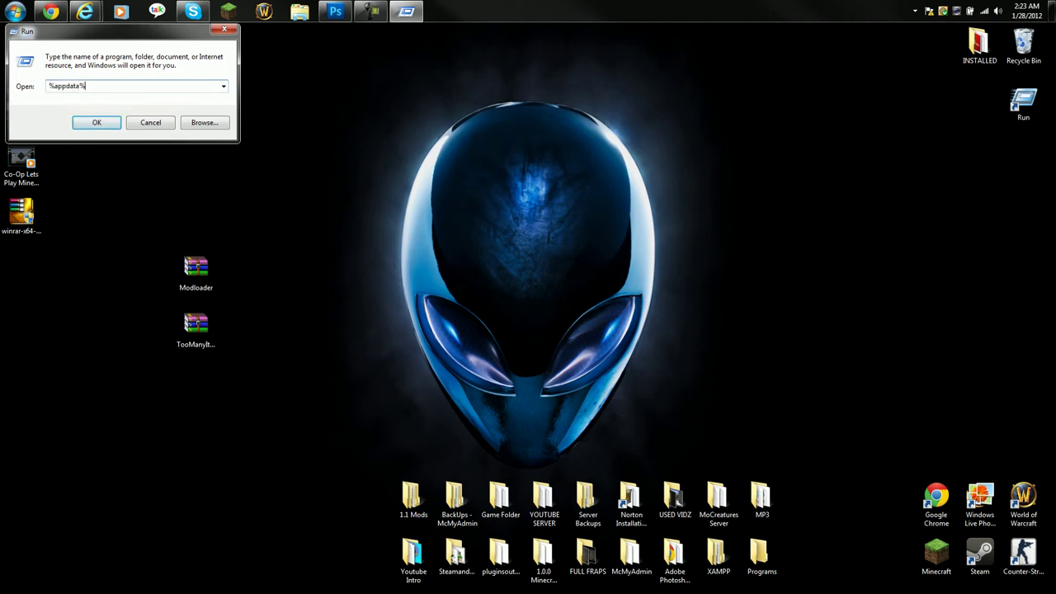
key("Return")
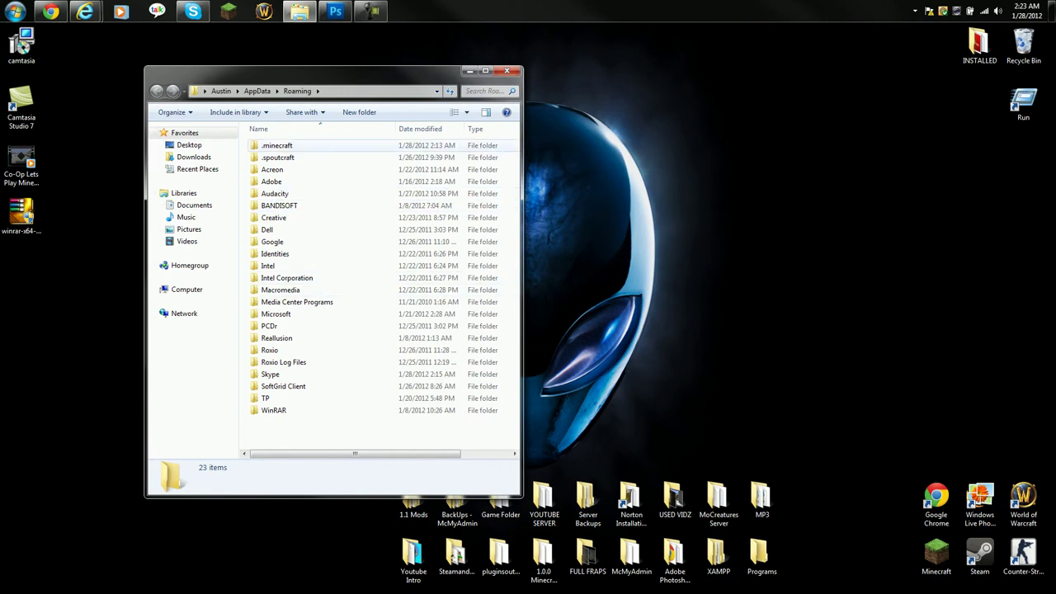
double_click(278, 146)
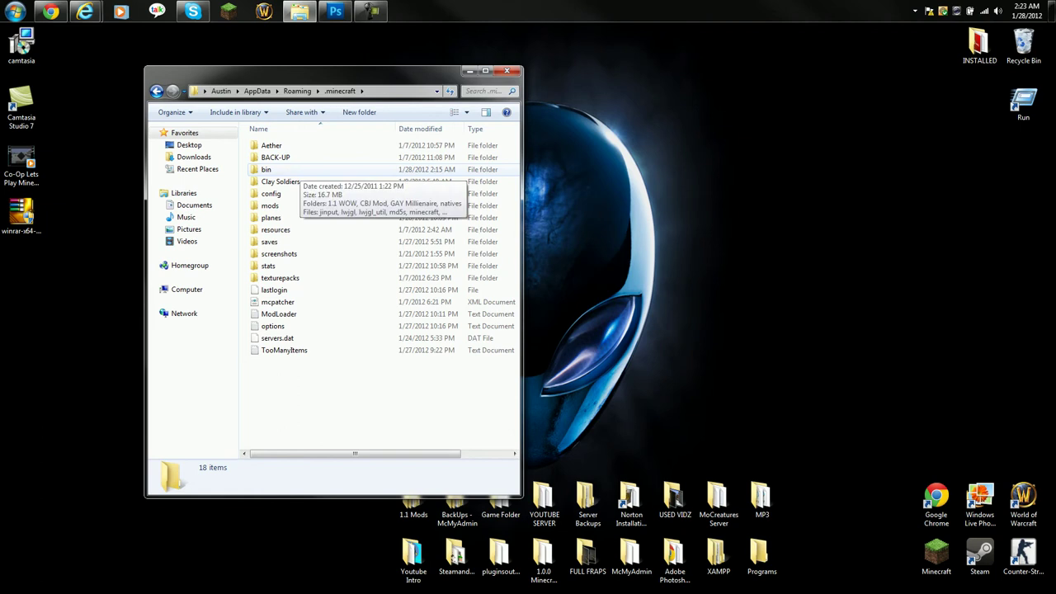
double_click(293, 169)
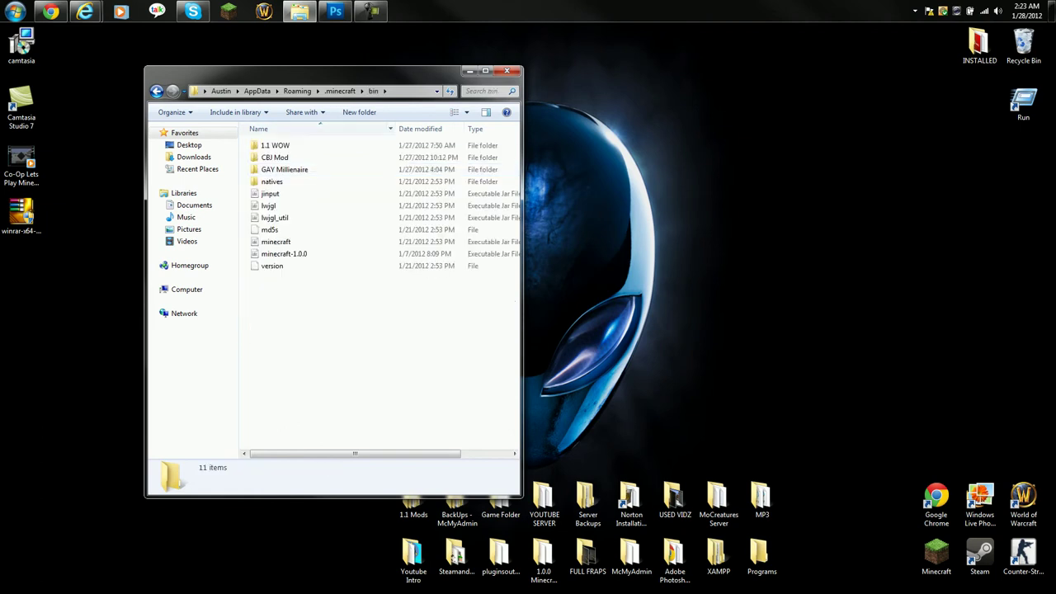
Open the minecraft jar from the bin folder with WinRAR archiver, and move the windows clear of the mod archives on the desktop.
left_click_drag(314, 74, 803, 99)
left_click(749, 267)
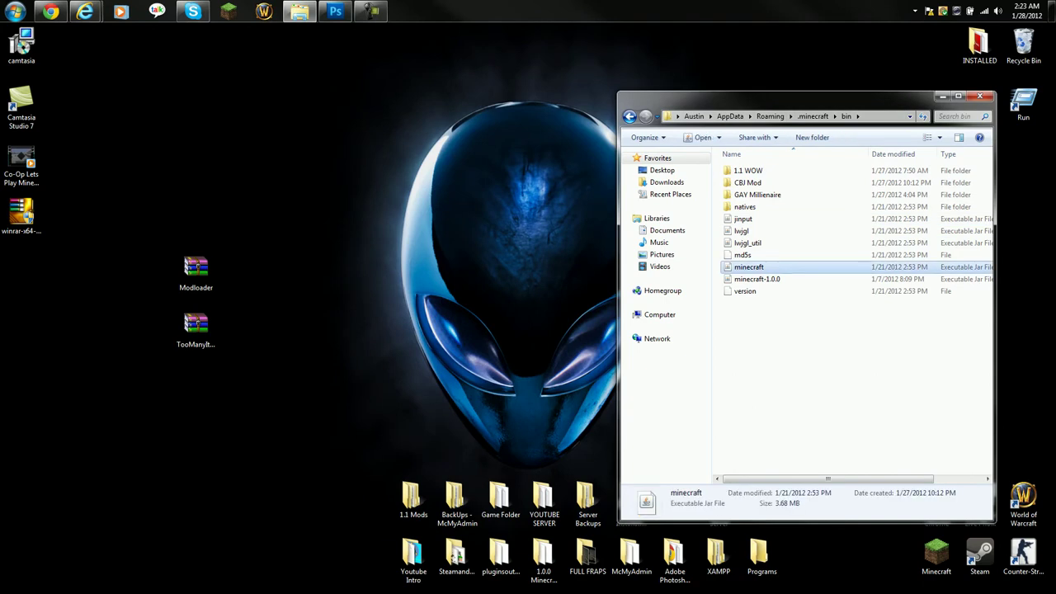
right_click(752, 267)
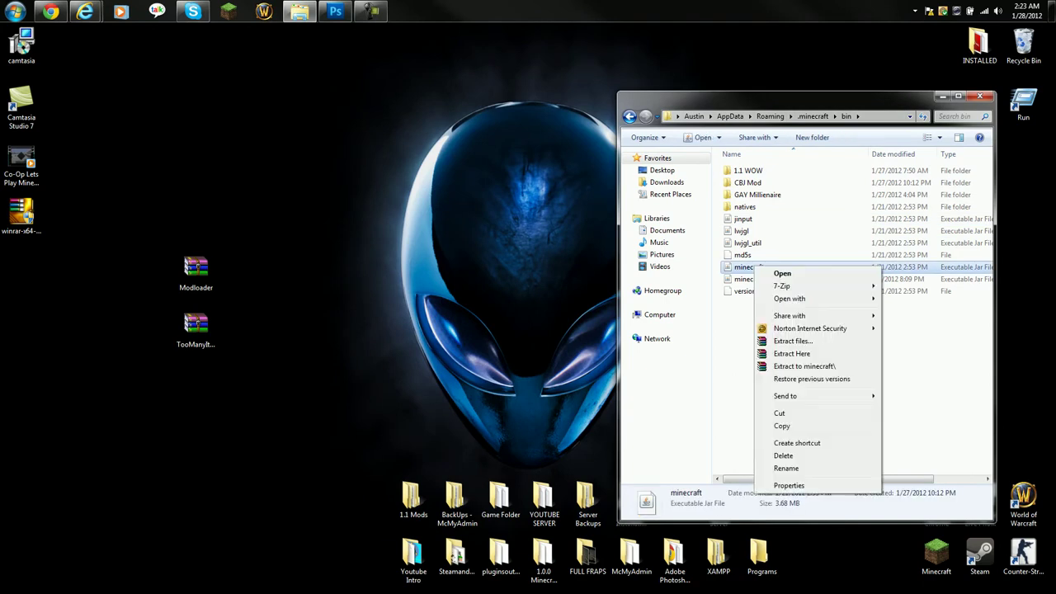
mouse_move(817, 299)
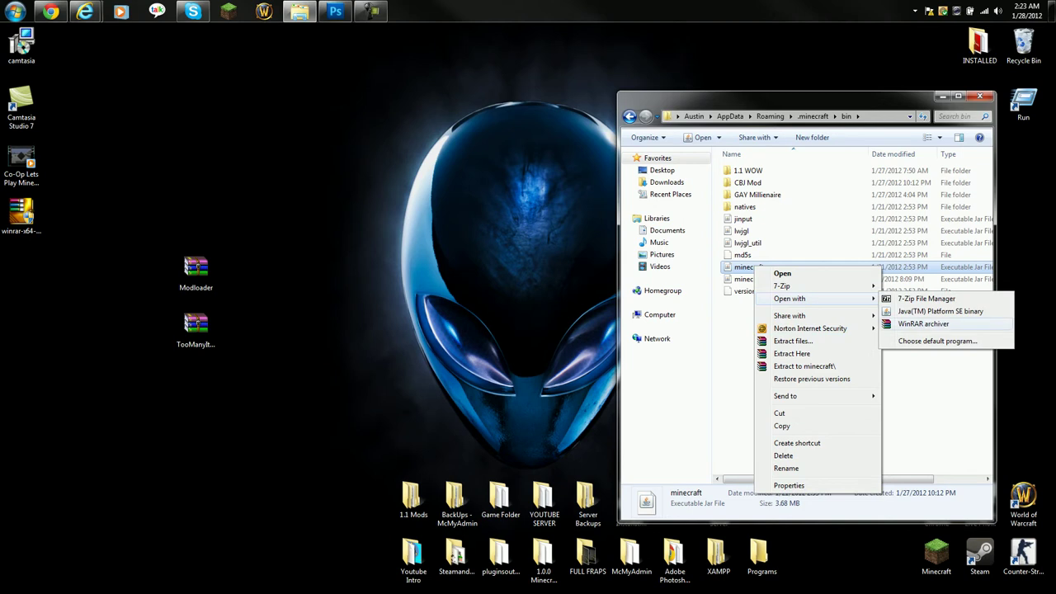
left_click(922, 323)
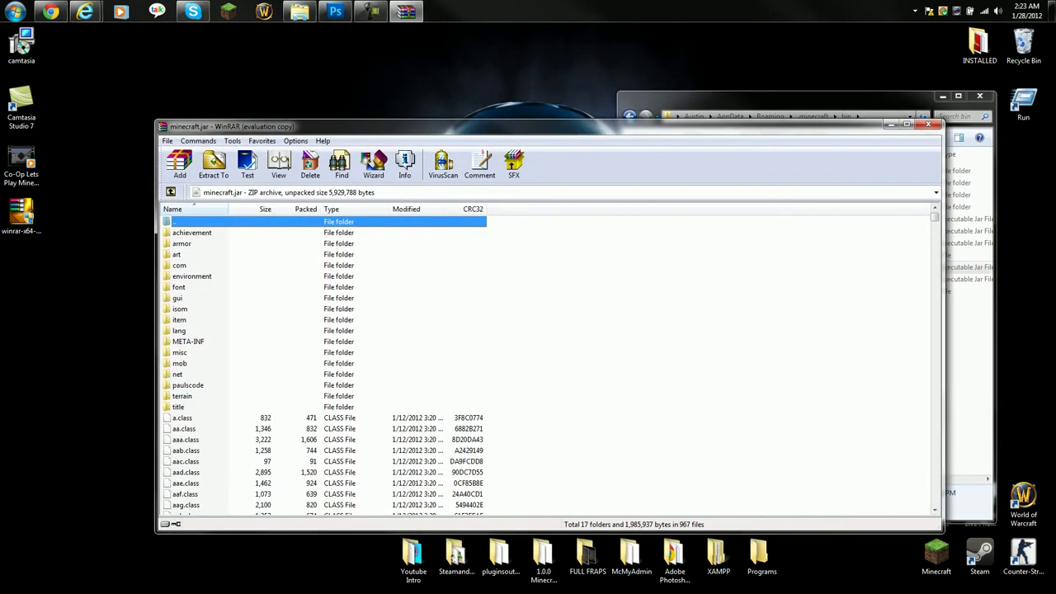
left_click_drag(248, 127, 671, 127)
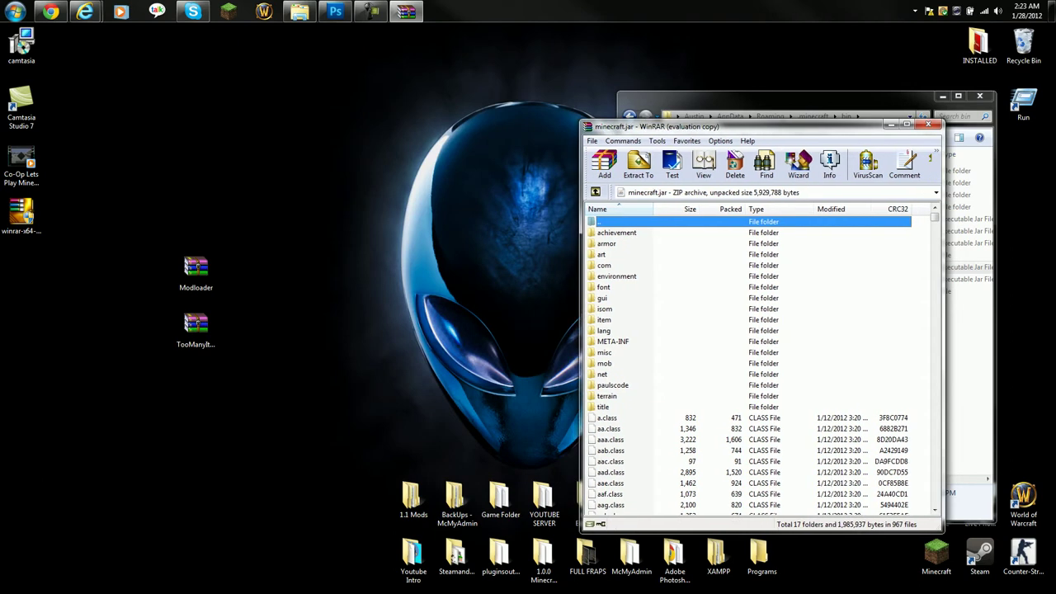
Minimize the bin folder window and delete the META-INF folder from minecraft.jar, confirming the deletion.
left_click(924, 97)
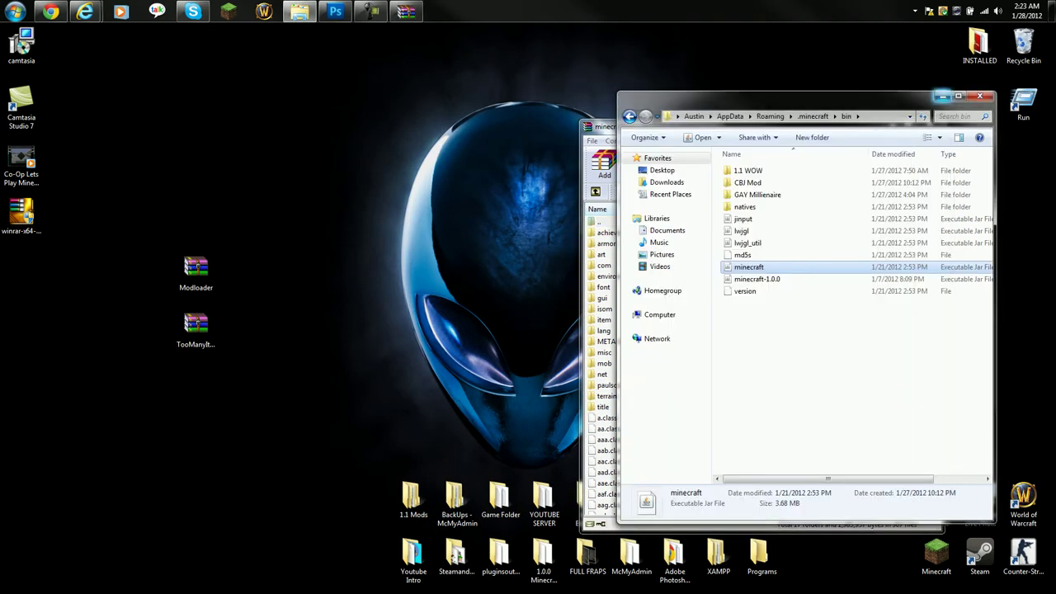
left_click(942, 96)
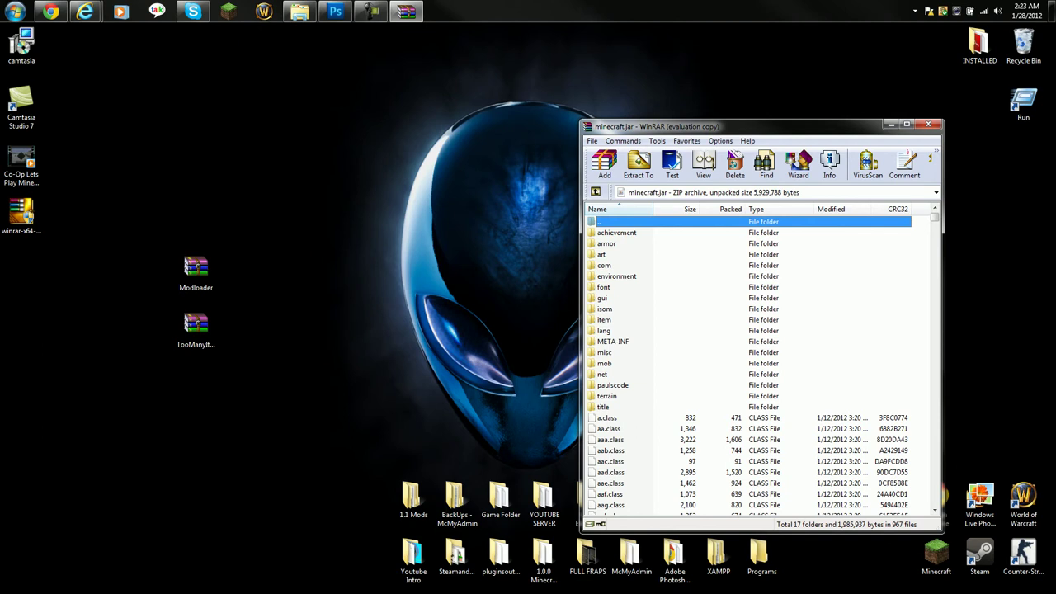
left_click(613, 342)
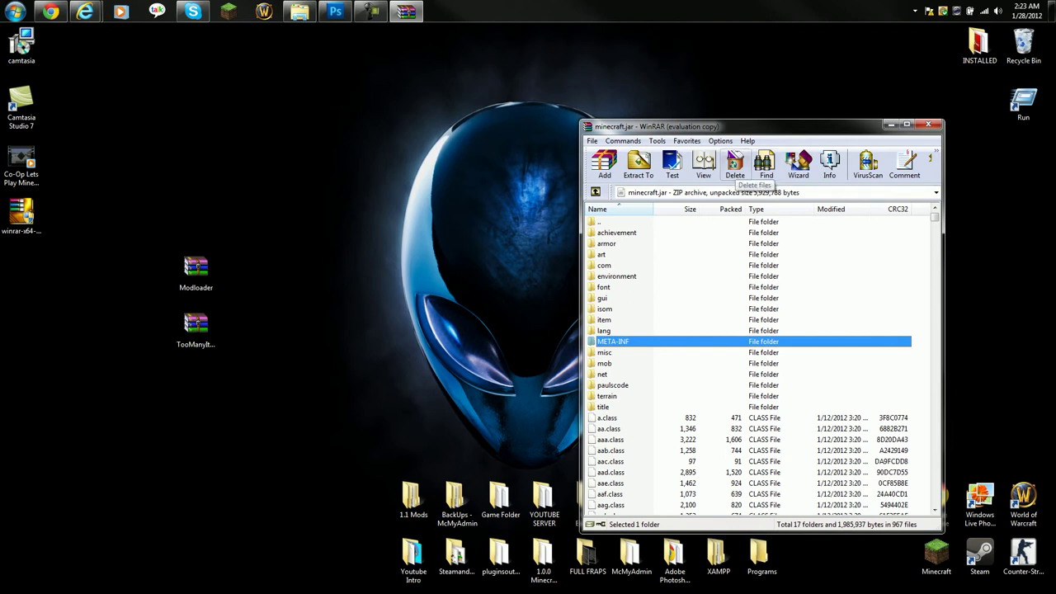
left_click(735, 167)
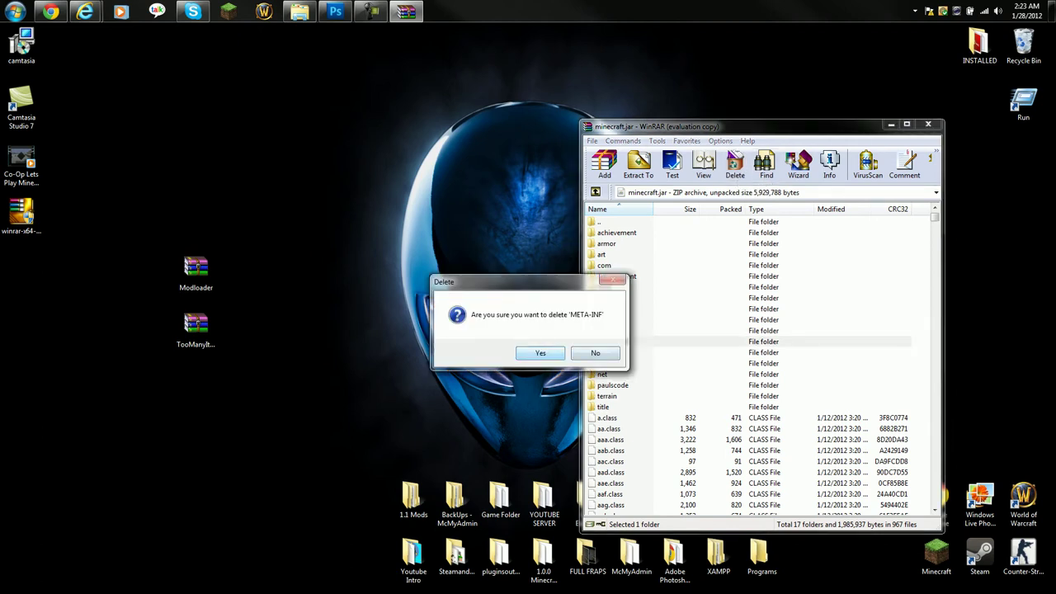
left_click(541, 352)
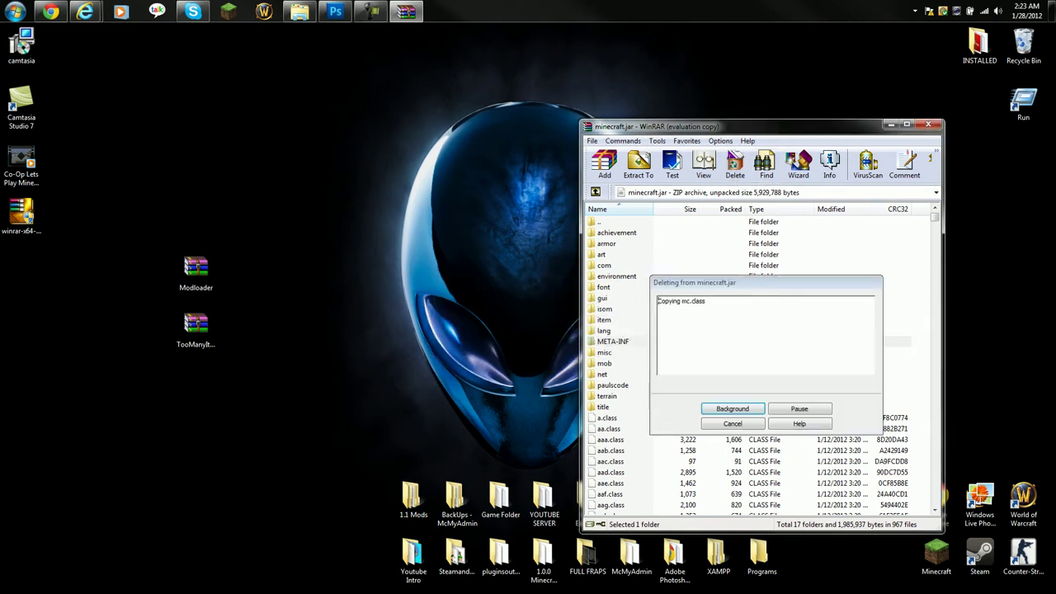
Open the Modloader archive from the desktop, select all its class files, and fit its window beside the minecraft.jar window.
left_click_drag(114, 229, 236, 295)
left_click(236, 295)
double_click(195, 272)
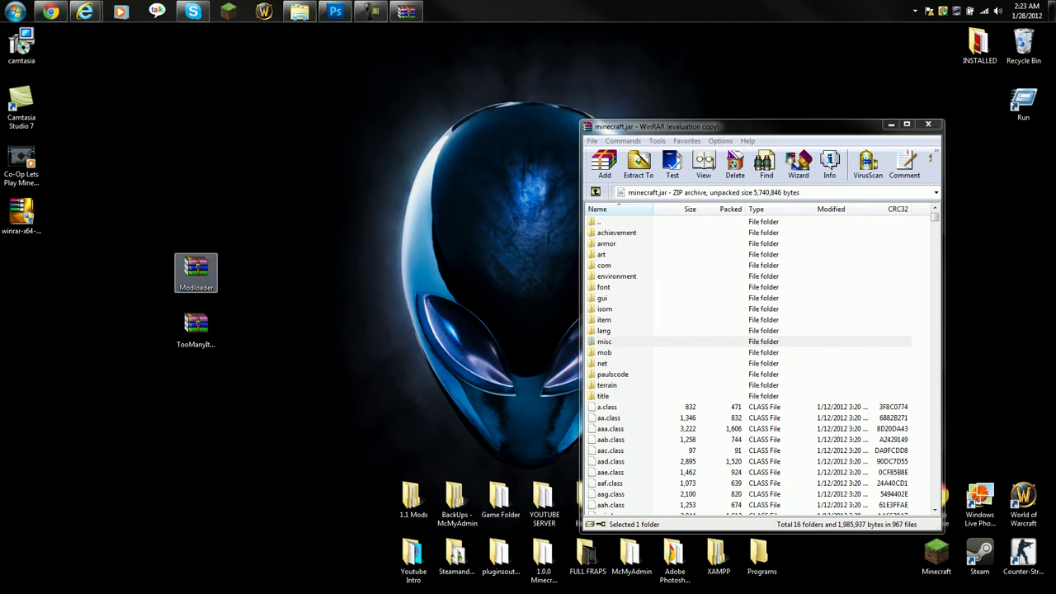
left_click_drag(107, 432, 94, 203)
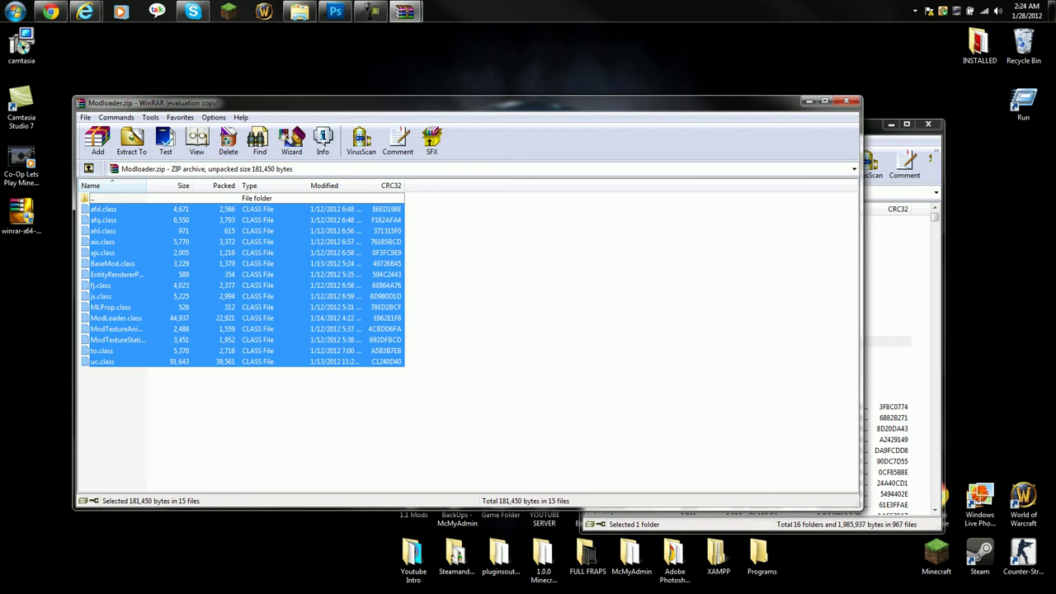
left_click_drag(371, 103, 283, 113)
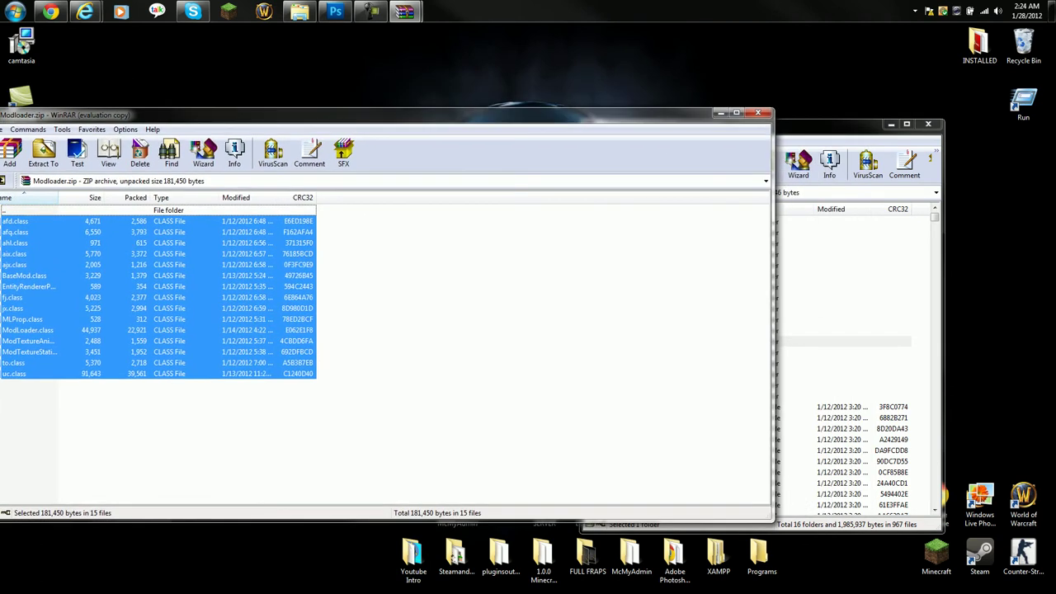
left_click_drag(772, 109, 496, 114)
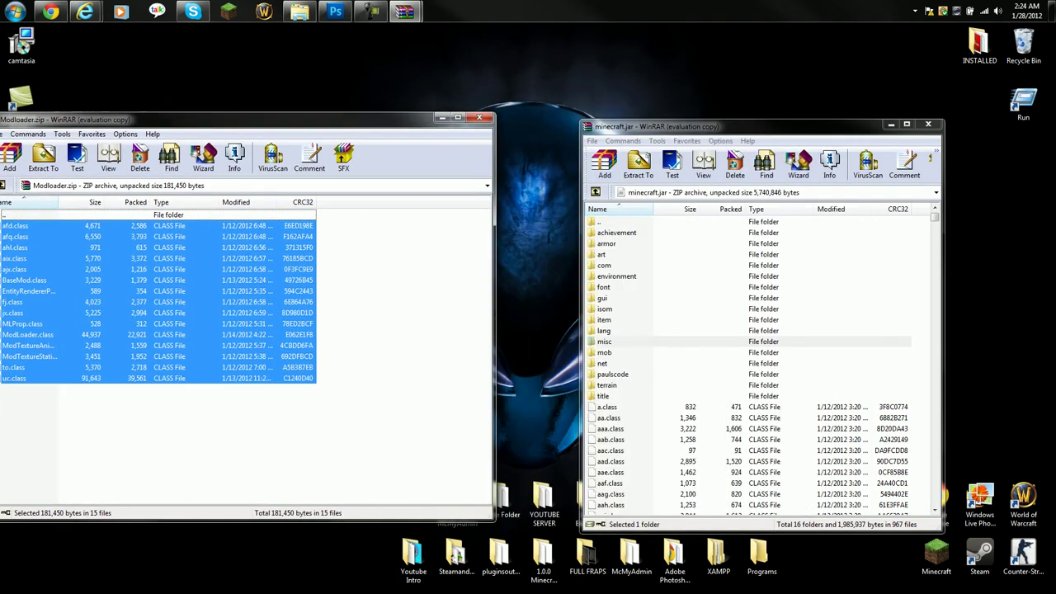
mouse_move(330, 120)
left_mouse_down()
mouse_move(391, 108)
mouse_move(342, 108)
left_mouse_up()
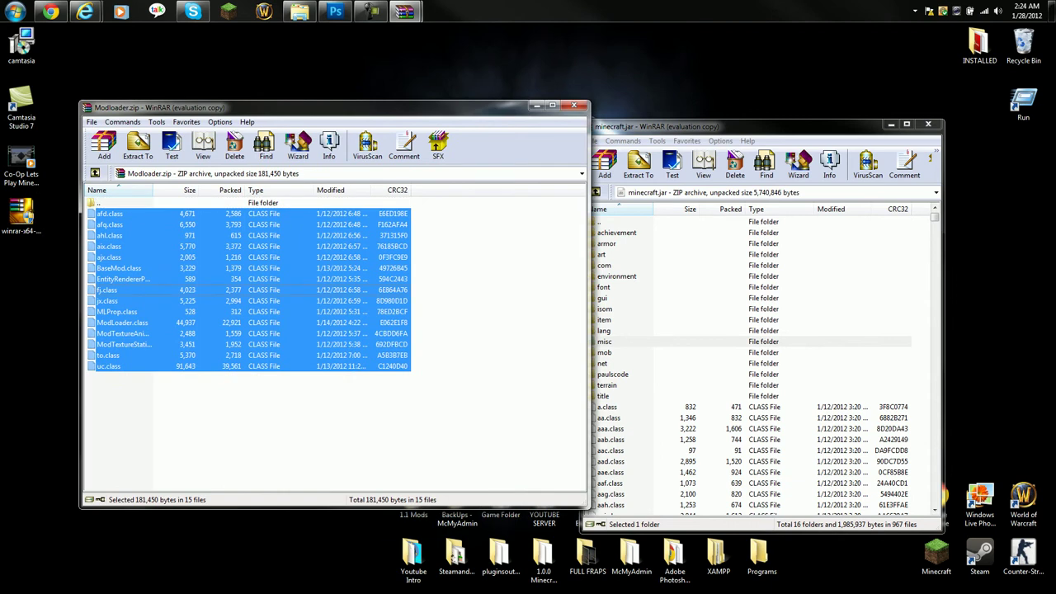
Add the selected ModLoader files to minecraft.jar with the update mode Add and replace files, and close the Modloader archive.
left_click_drag(248, 290, 759, 330)
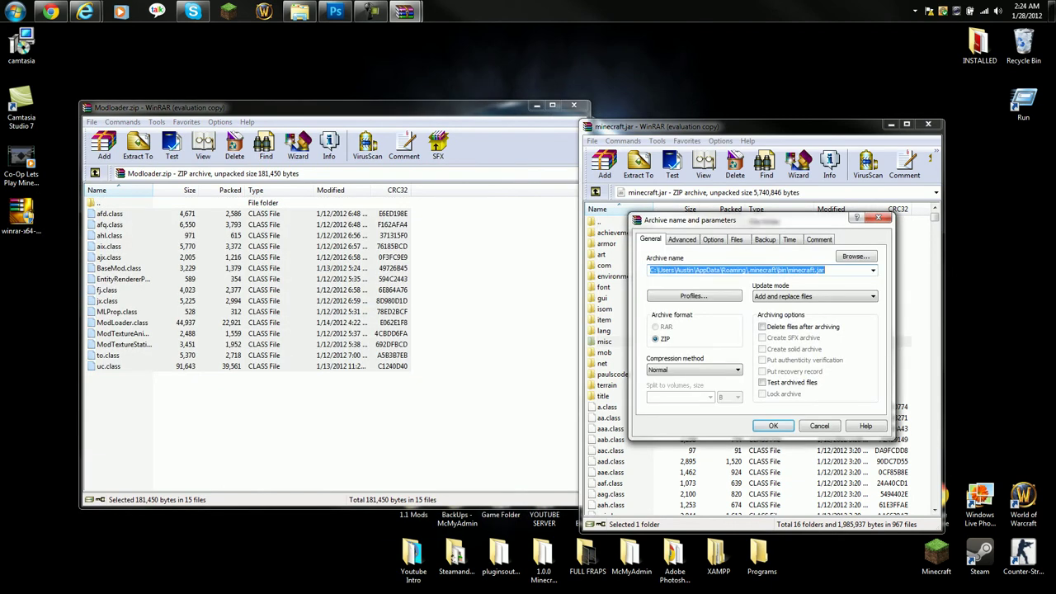
left_click_drag(759, 219, 818, 237)
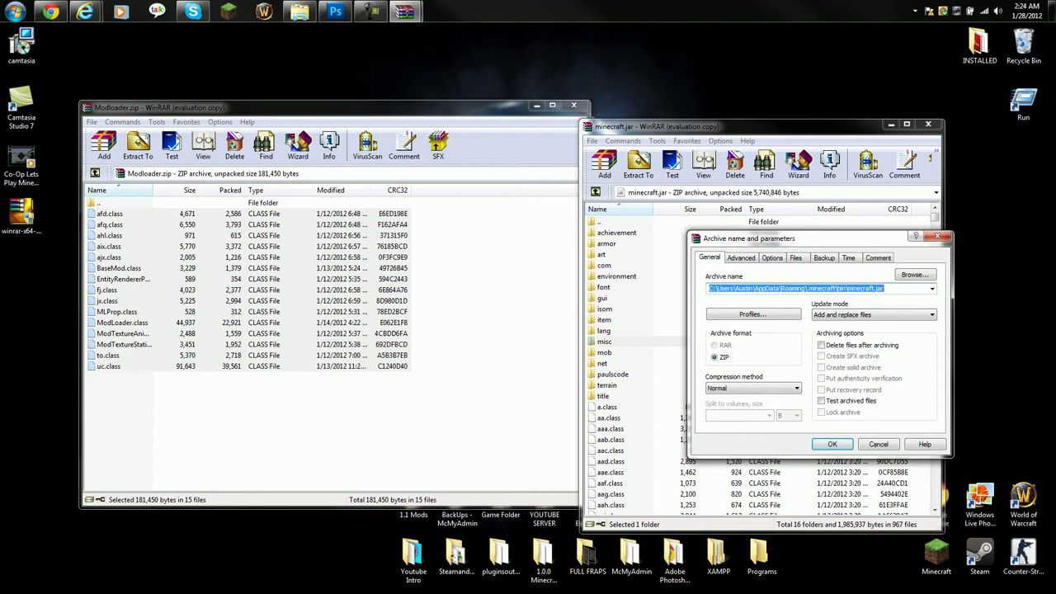
left_click(873, 314)
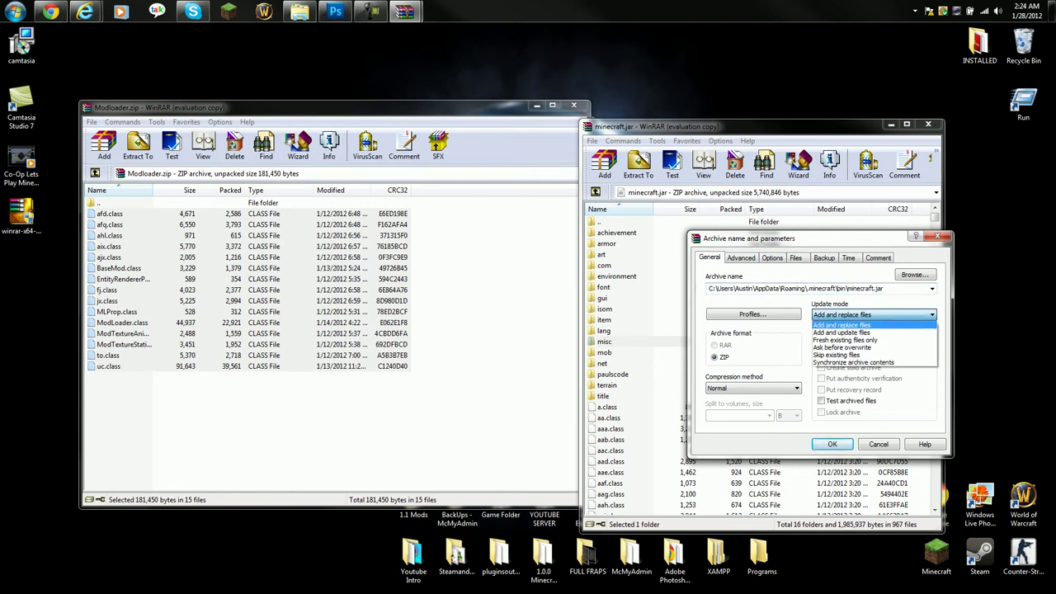
left_click(842, 325)
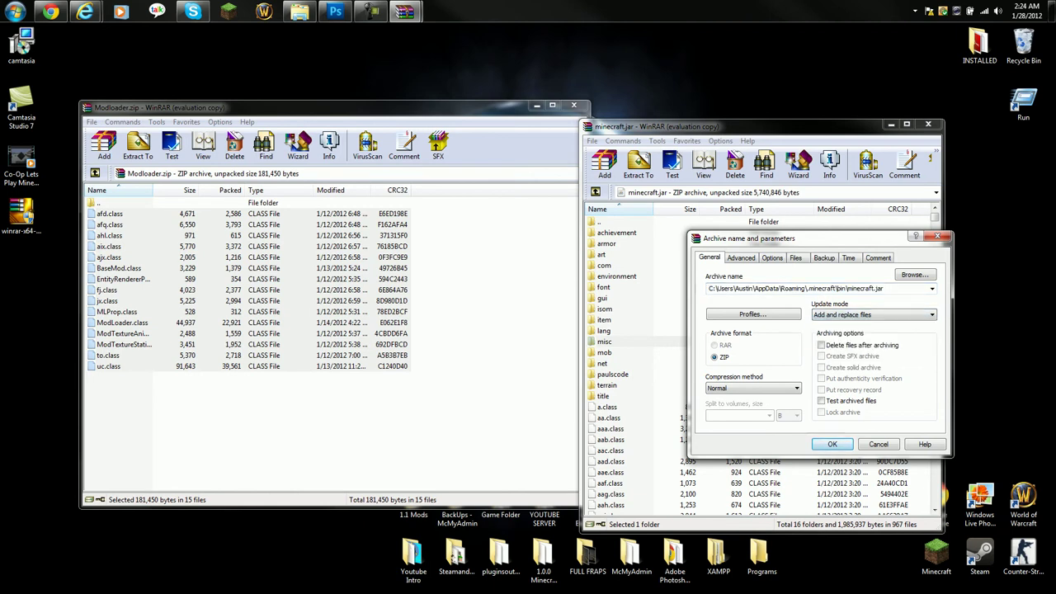
key("Return")
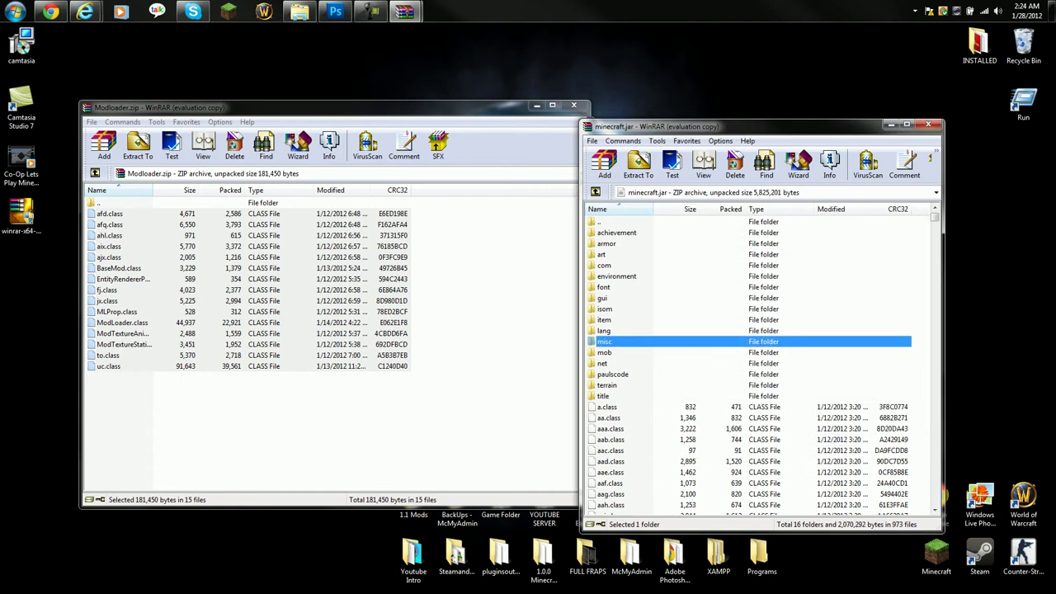
left_click(574, 105)
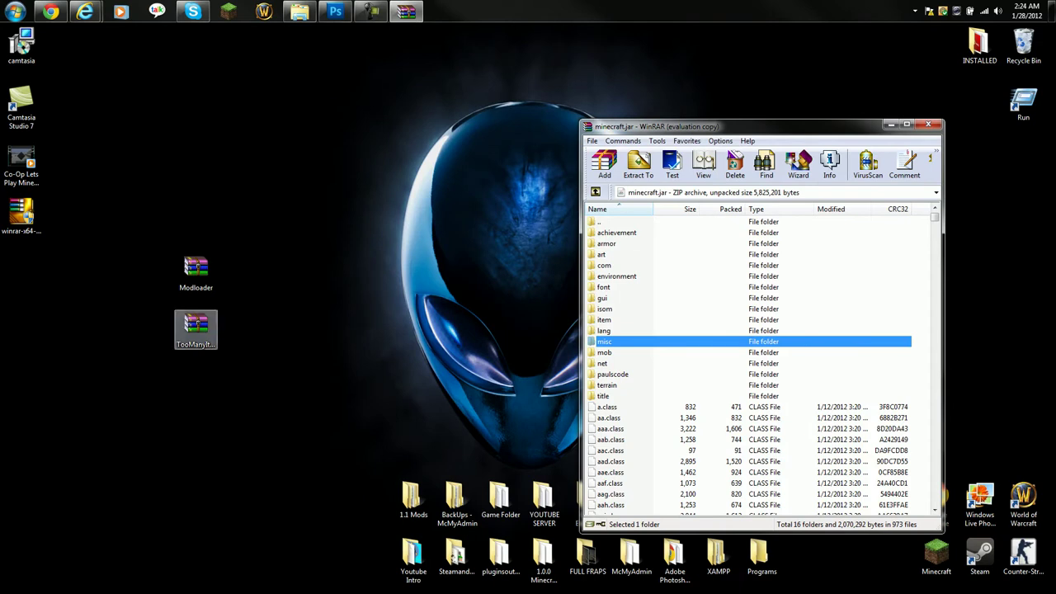
Add all files from the TooManyItems archive to minecraft.jar with the default archive settings, and close both archives.
double_click(195, 330)
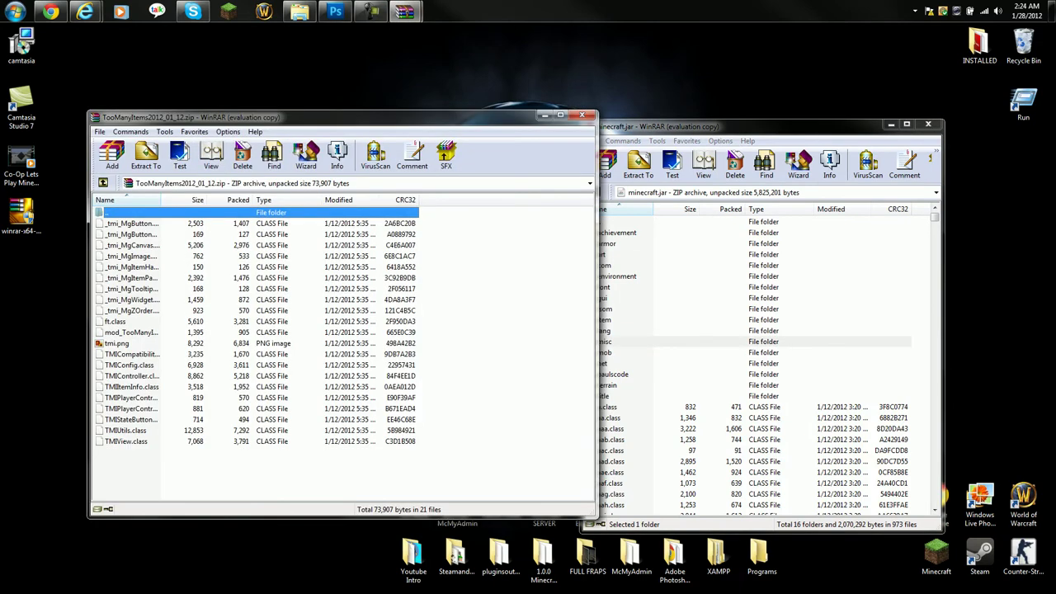
left_click_drag(702, 126, 734, 118)
left_click_drag(180, 467, 129, 221)
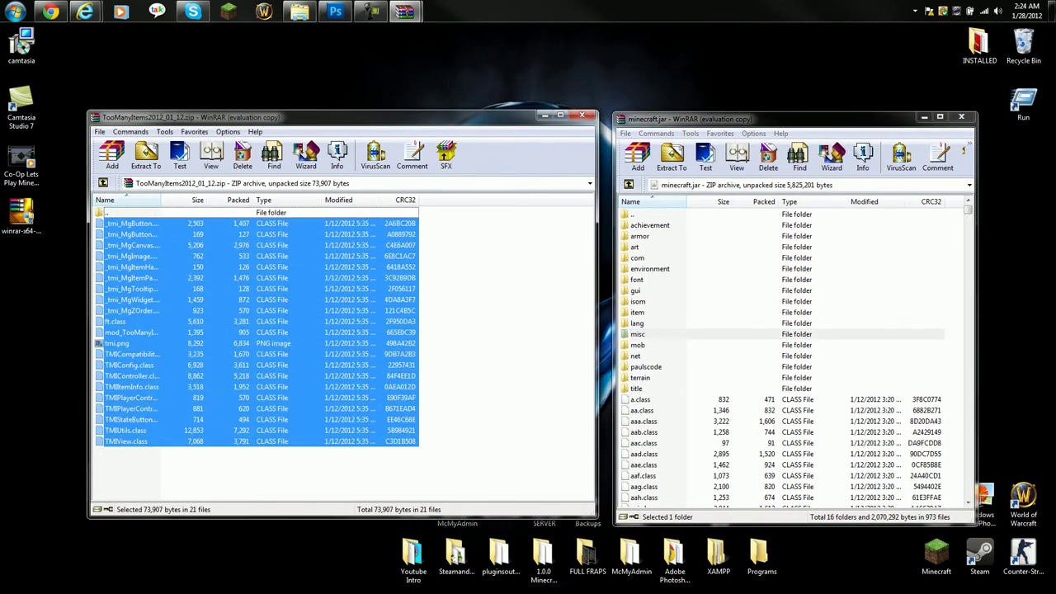
left_click_drag(132, 398, 784, 346)
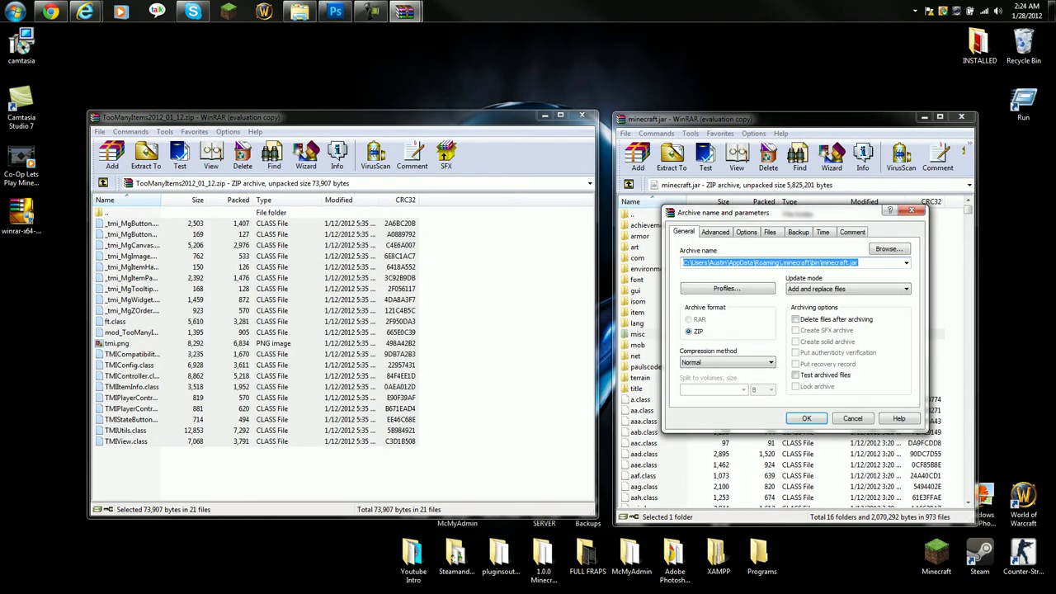
left_click(806, 418)
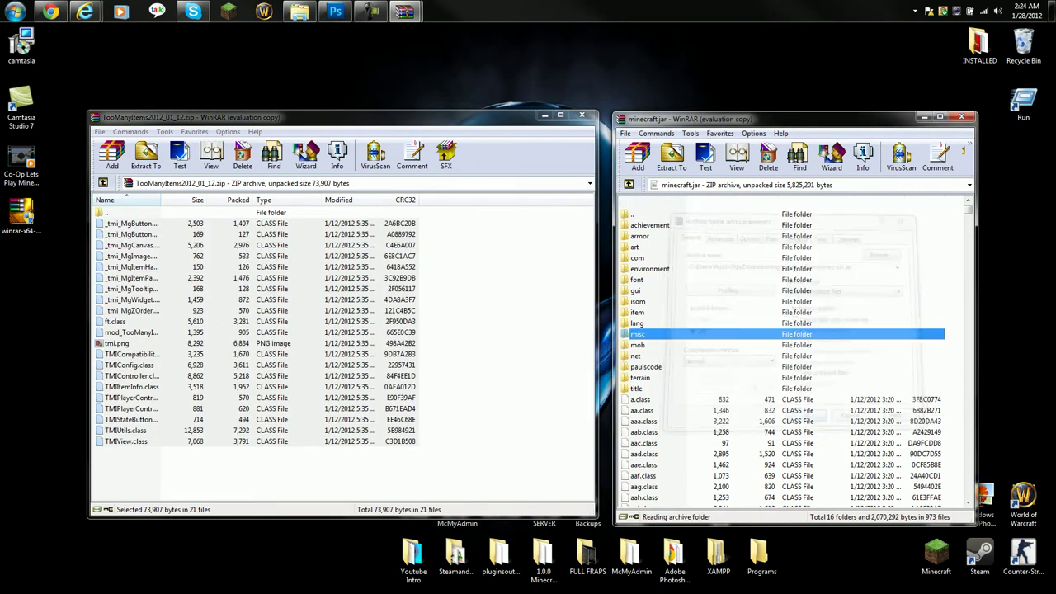
left_click(581, 115)
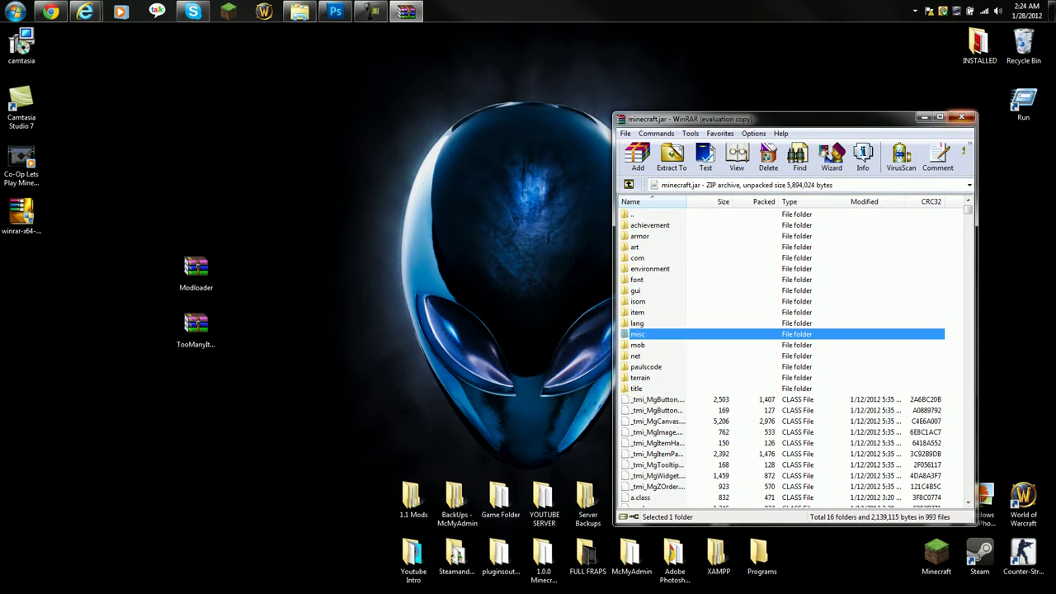
key("alt+F4")
Launch Minecraft, allow the unverified program to run, and log in with the saved account.
left_click(228, 10)
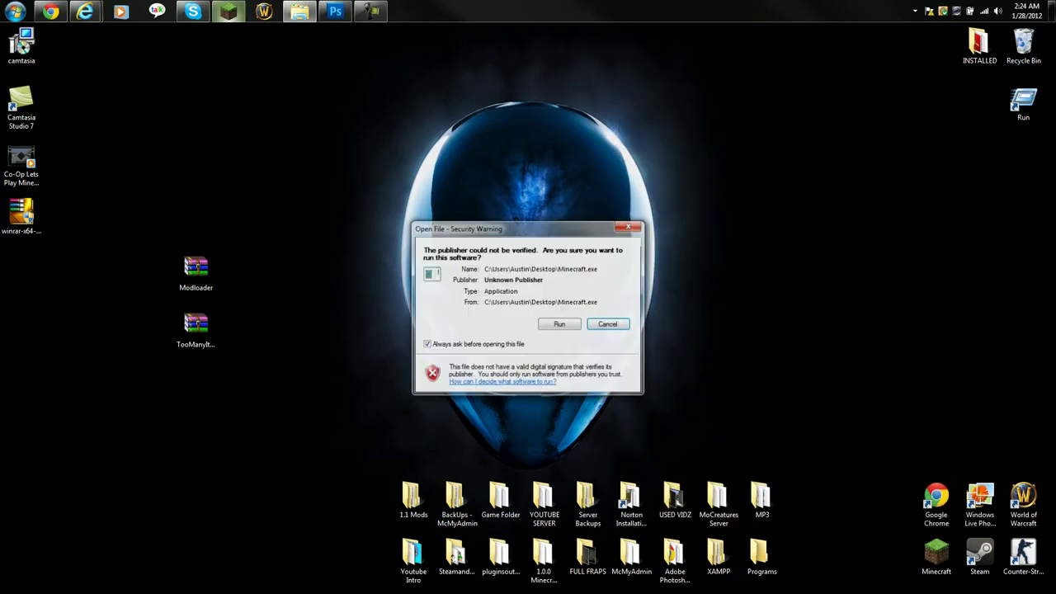
left_click(559, 323)
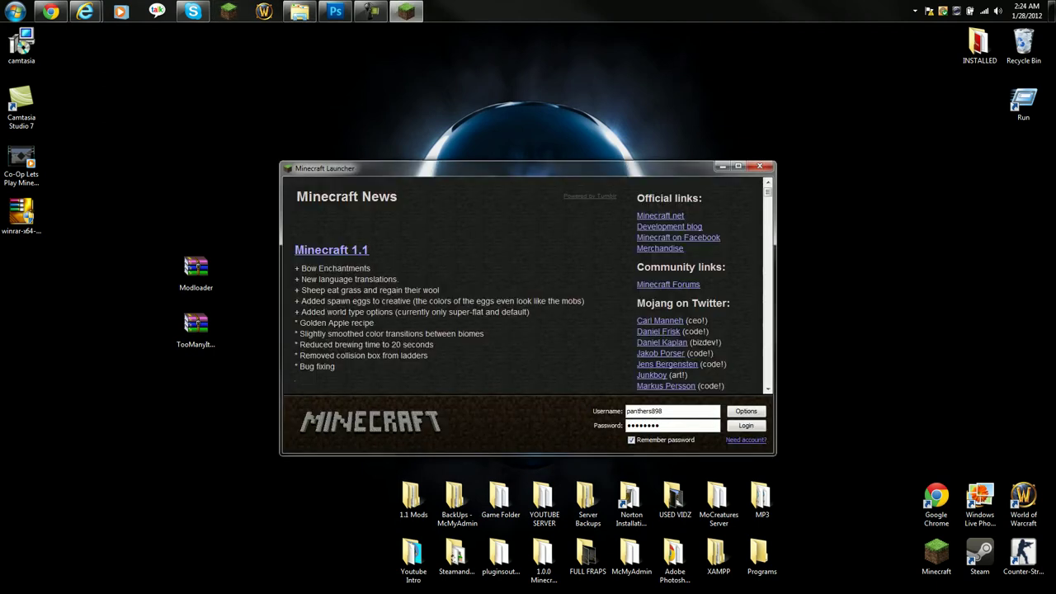
key("Return")
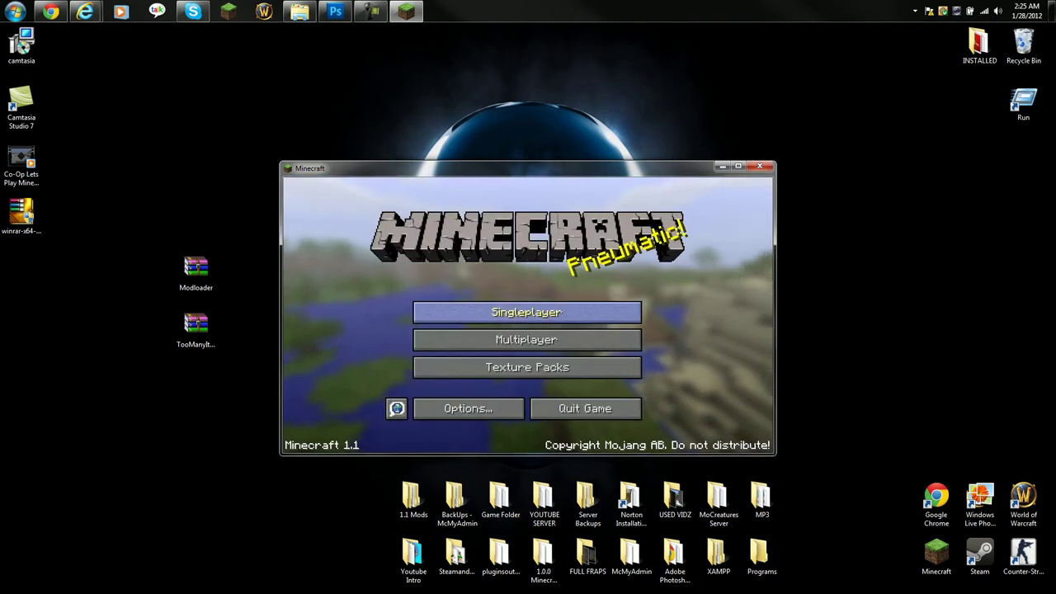
Create a new singleplayer world in Survival mode, entering FFFF in its world name.
left_click(561, 311)
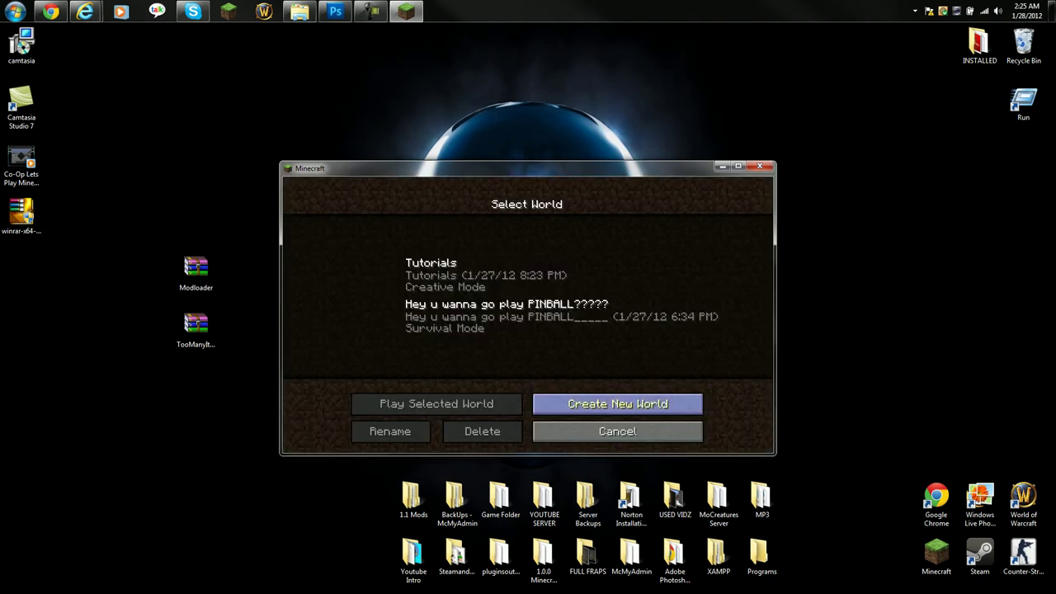
left_click(526, 275)
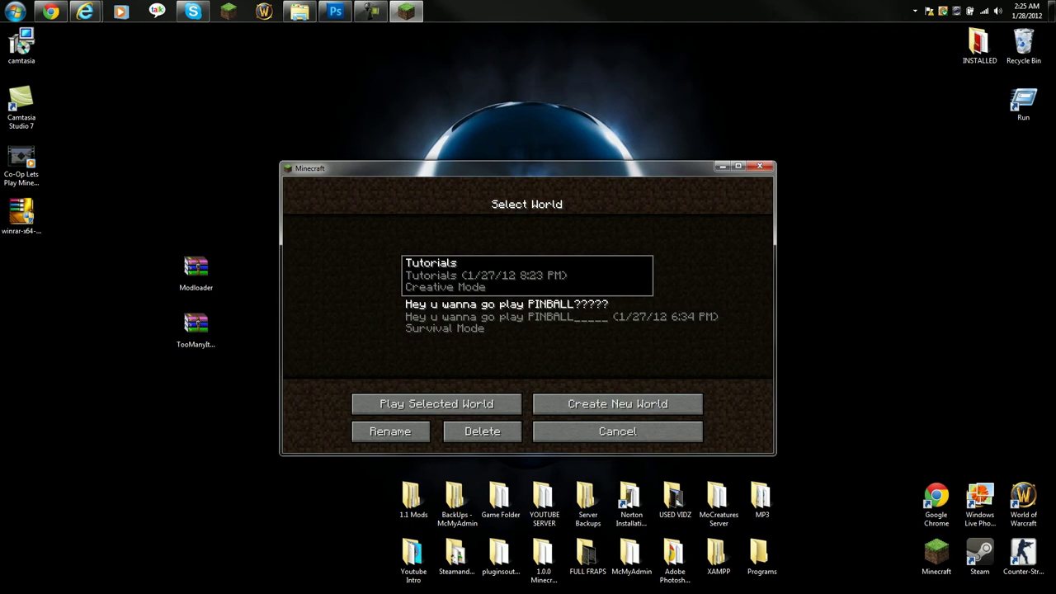
left_click(617, 403)
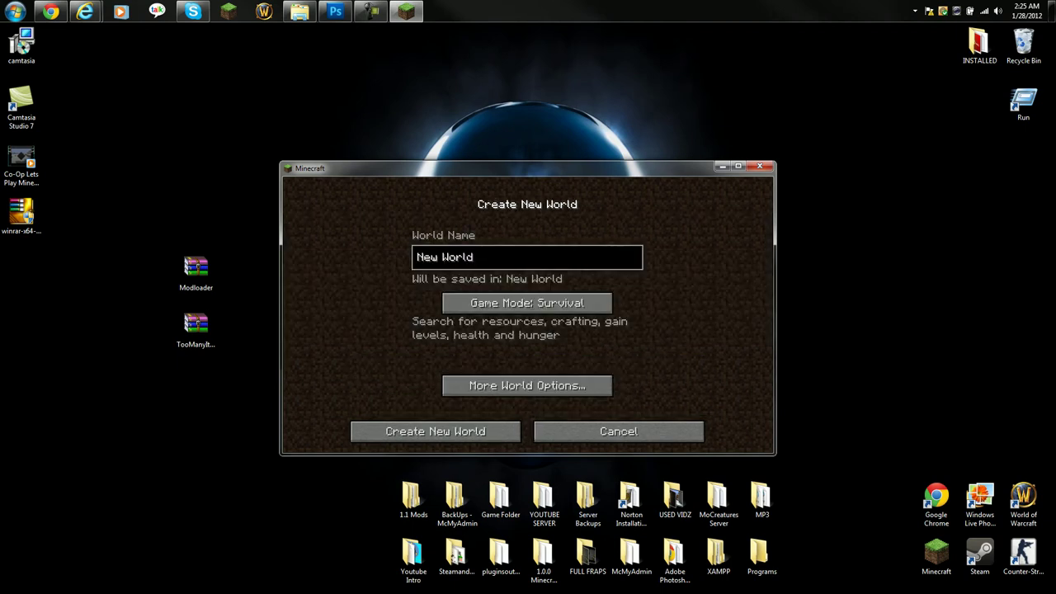
type("FFFF")
left_click(435, 431)
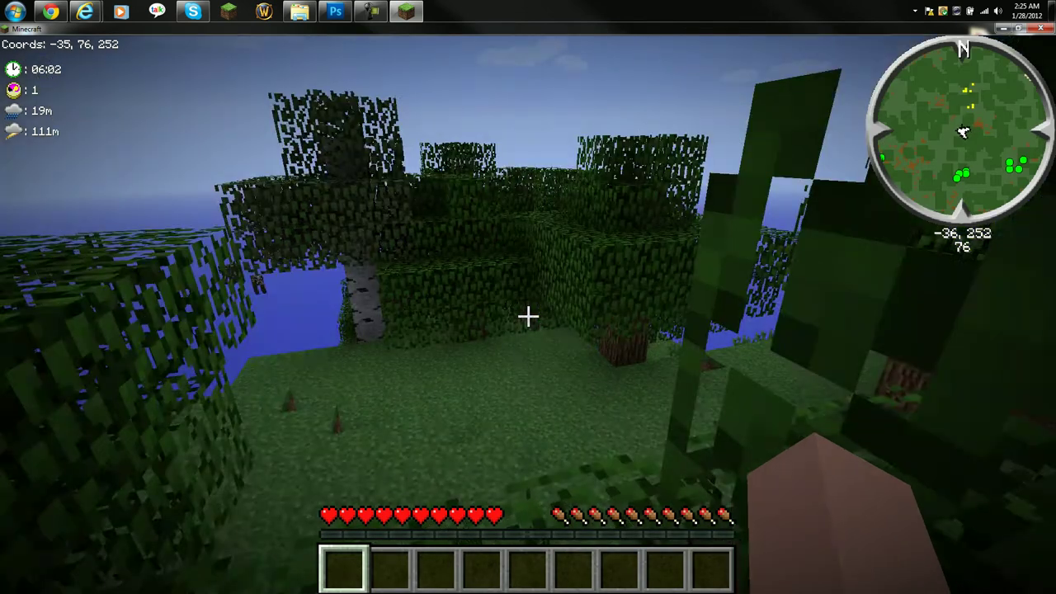
Check the player's inventory in the new world, and walk forward down the grassy slope.
key("e")
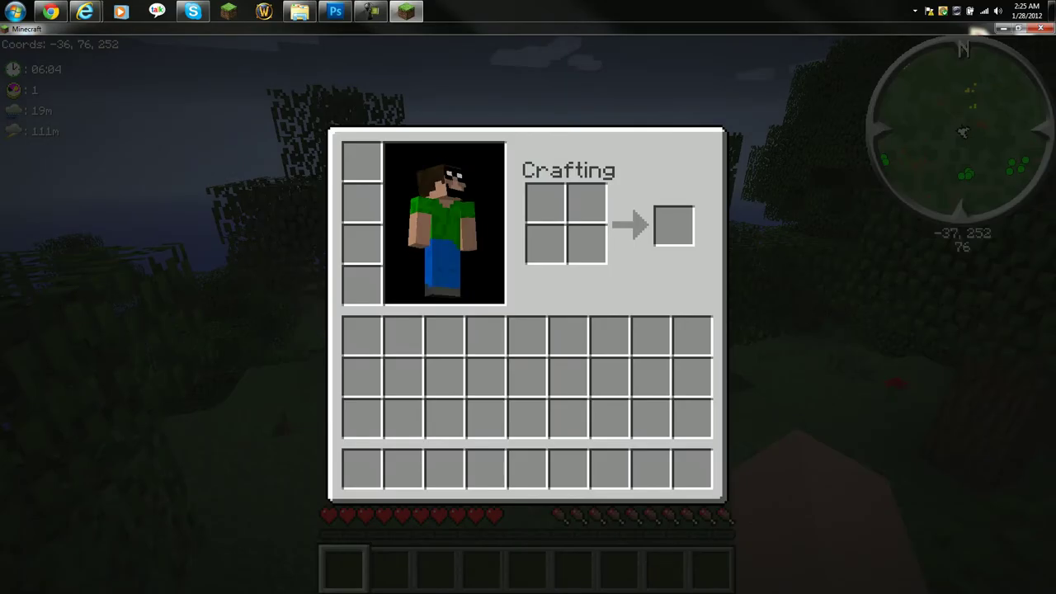
key("e")
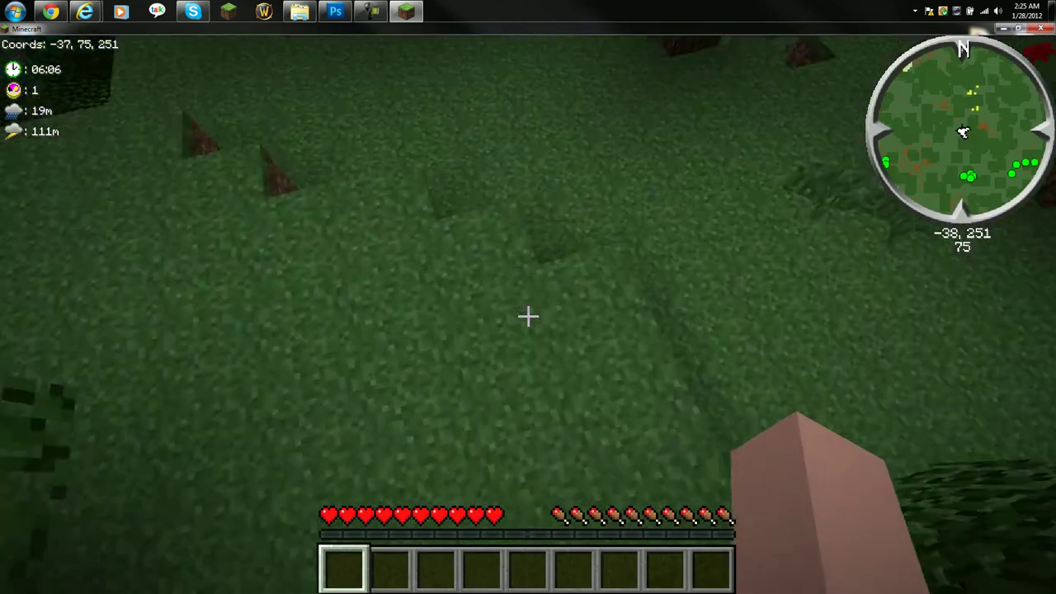
key("w")
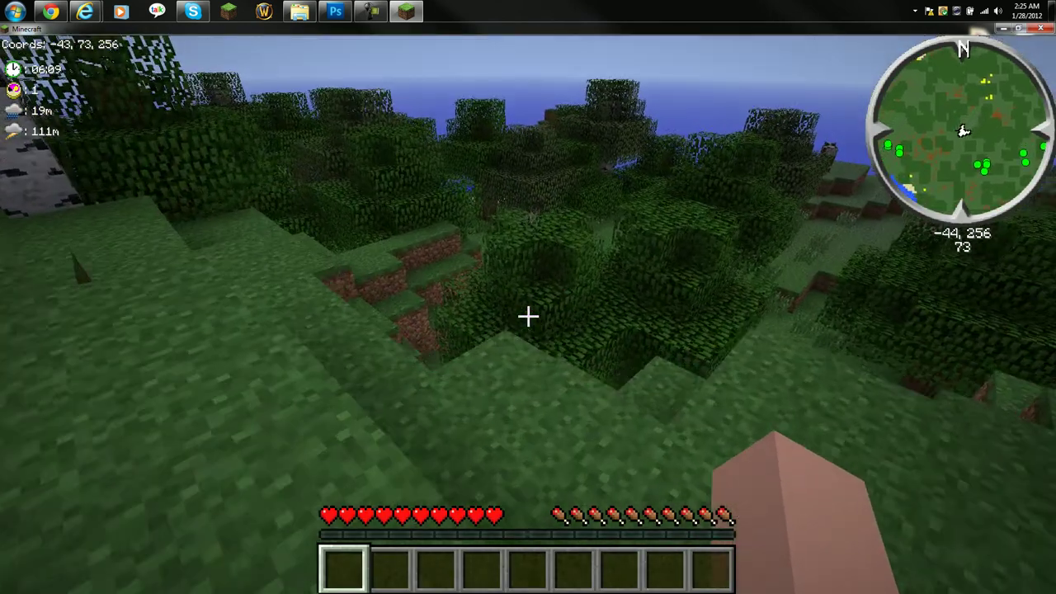
key("w")
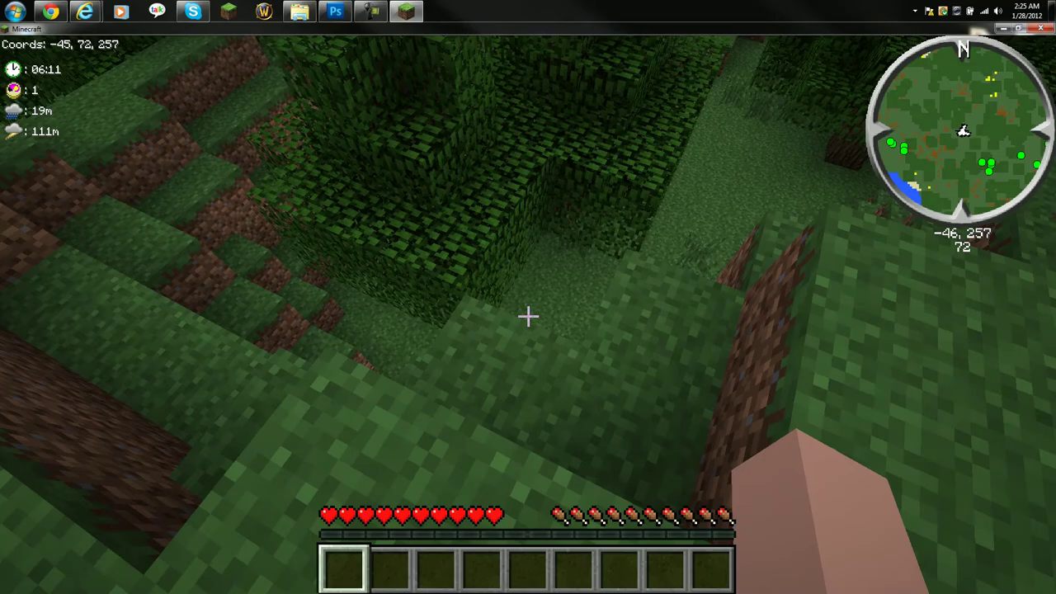
Open the inventory and turn on the TooManyItems overlay, closing and reopening the inventory to check it.
key("e")
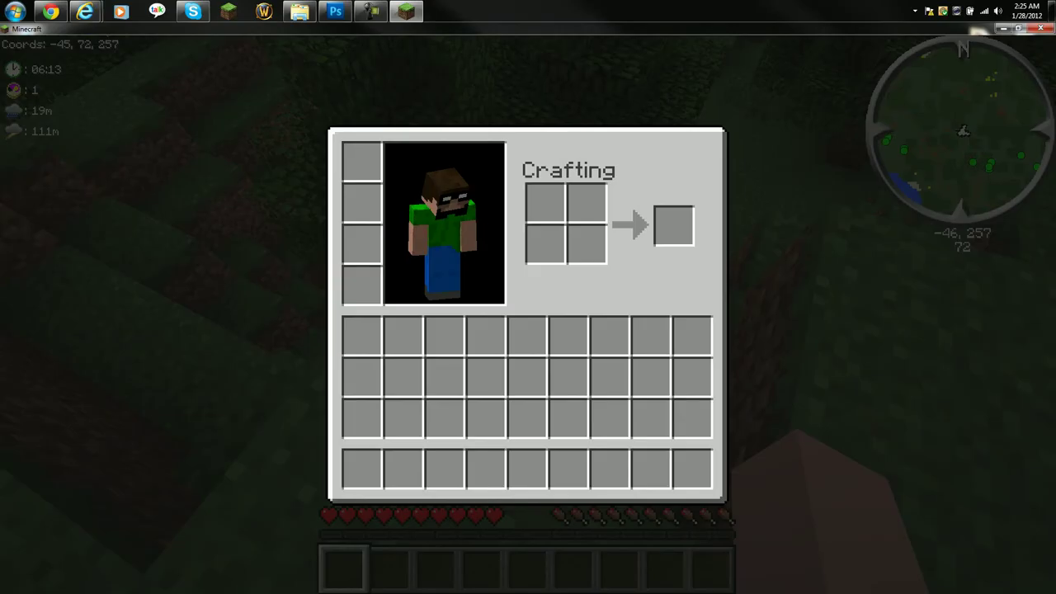
key("o")
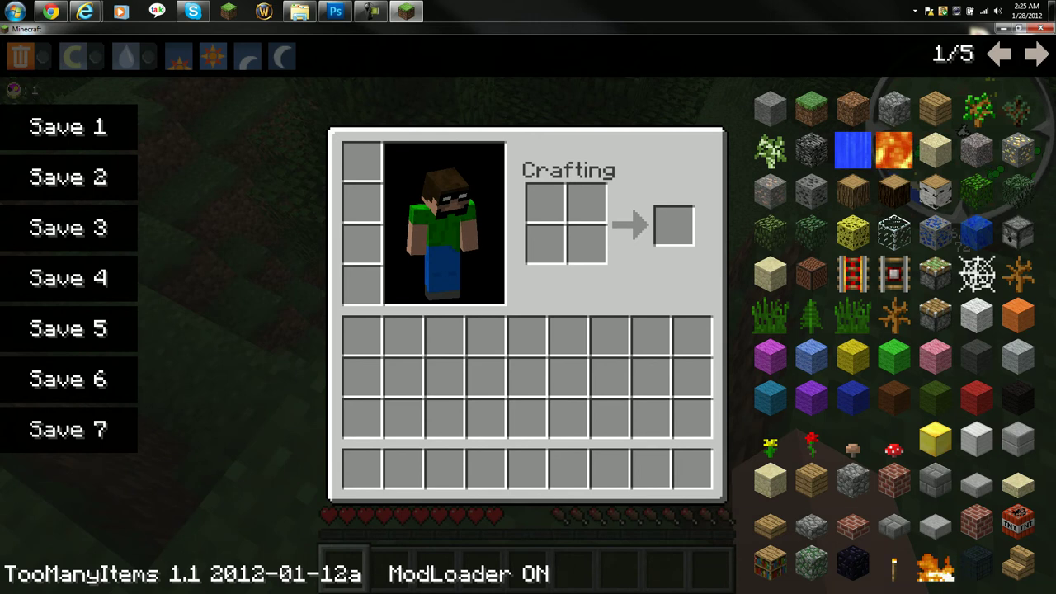
key("e")
key("e")
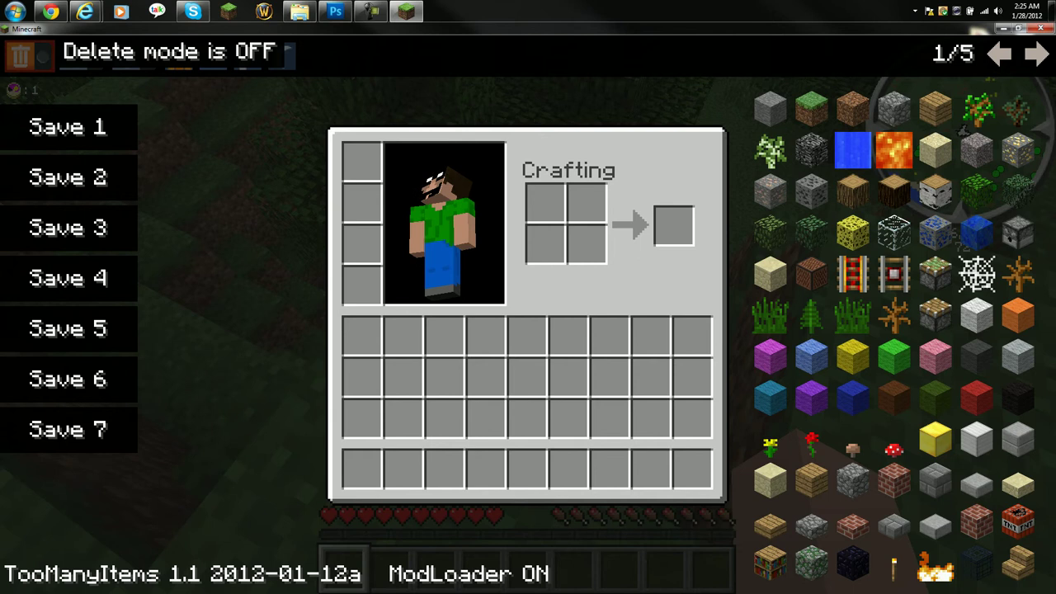
Fill all nine hotbar slots with 64-item stacks of Lapis Lazuli Ore from the TooManyItems list.
left_click(935, 221)
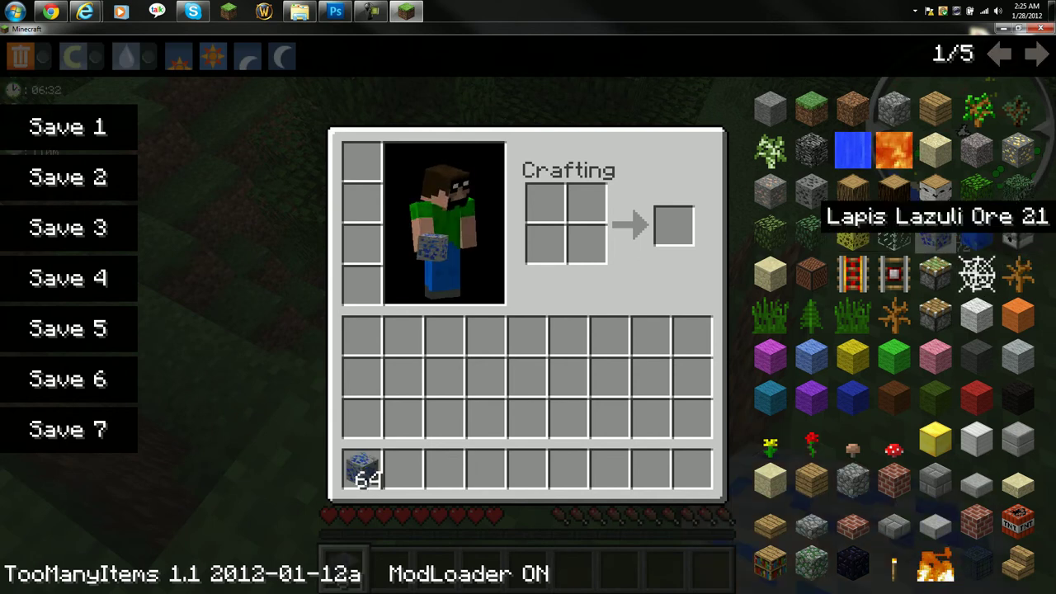
double_click(935, 223)
triple_click(936, 225)
triple_click(935, 226)
Add 64-item stacks of detector rail, sticky piston, grass, pink wool, Lapis Lazuli Ore and lime wool to the inventory's upper row.
left_click(894, 274)
left_click(935, 274)
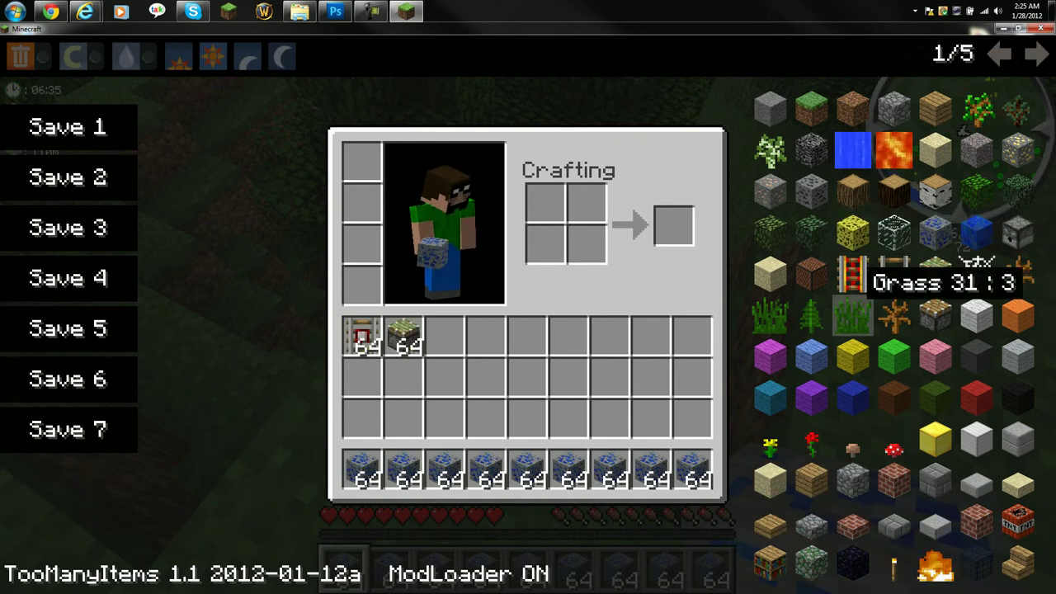
left_click(853, 315)
left_click(935, 356)
left_click(895, 274)
left_click(853, 315)
left_click(936, 233)
double_click(894, 356)
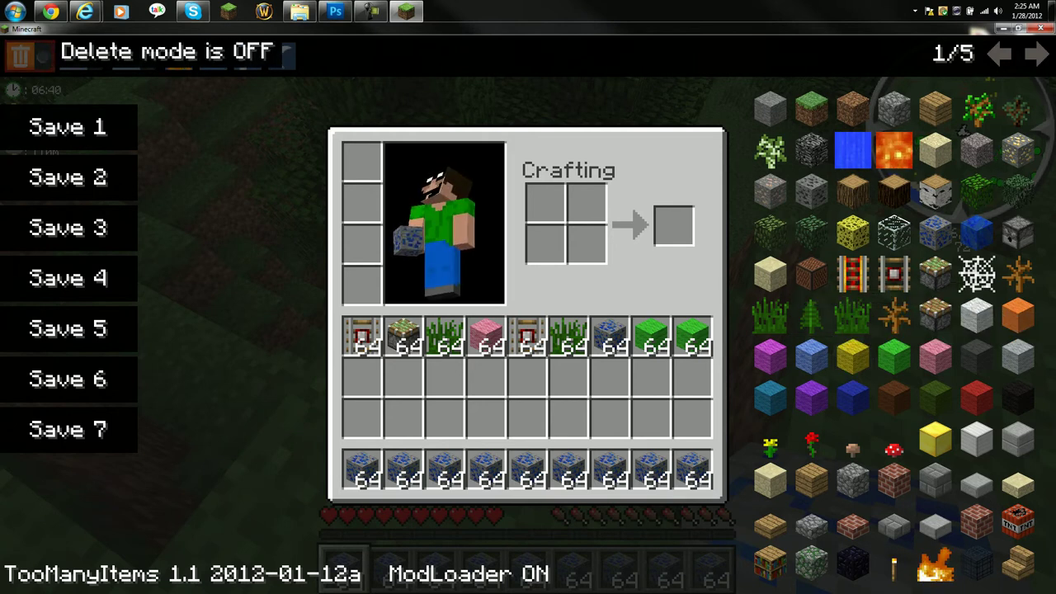
Turn on delete mode and delete every Lapis Lazuli Ore stack from the hotbar.
left_click(21, 54)
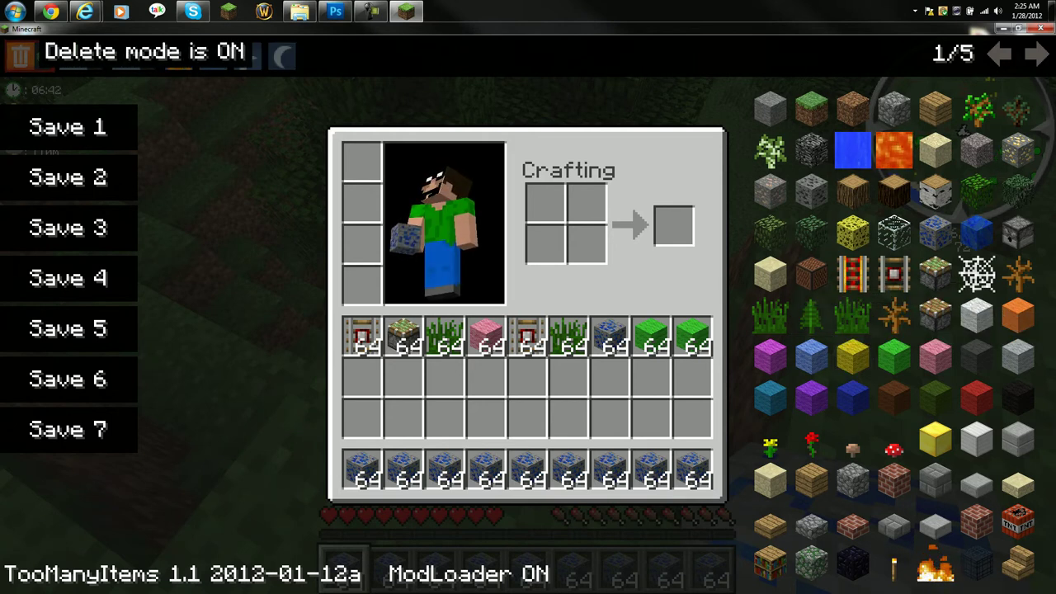
left_click(362, 469)
left_click(404, 470)
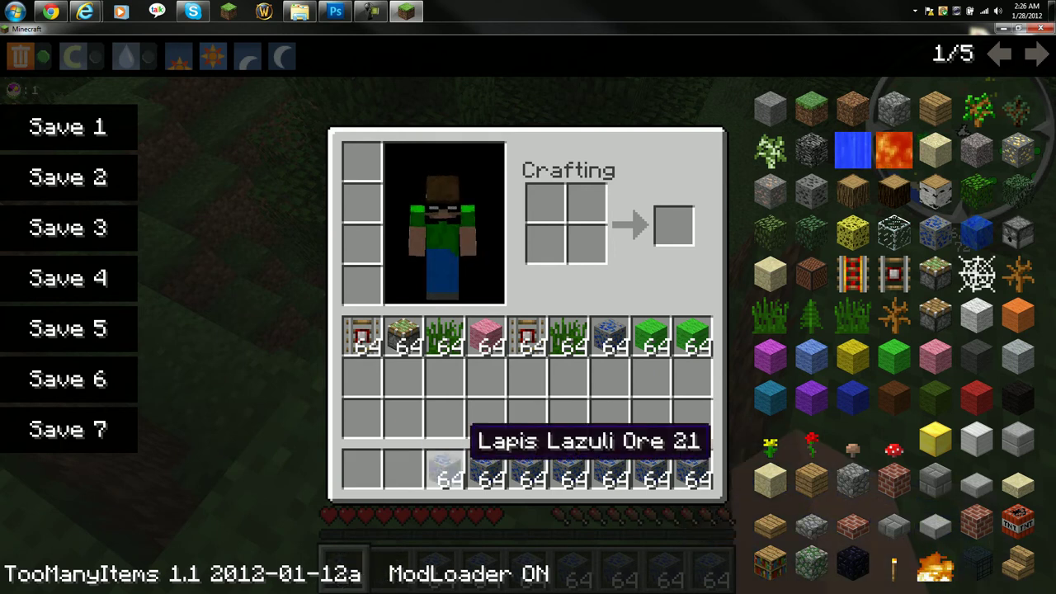
left_click(445, 469)
left_click(486, 470)
left_click(568, 469)
left_click(610, 470)
left_click(527, 469)
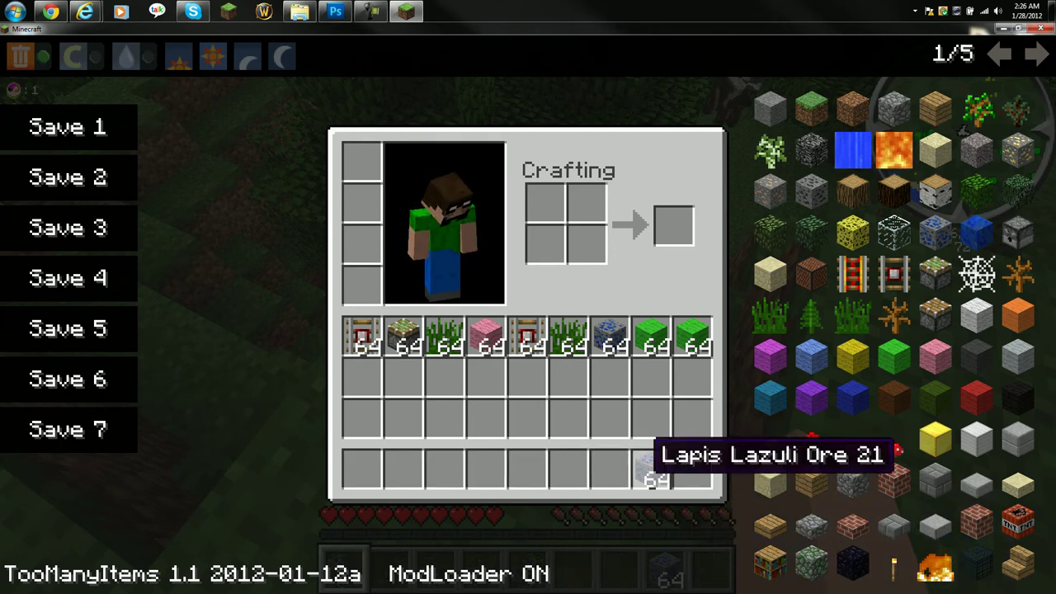
left_click(651, 470)
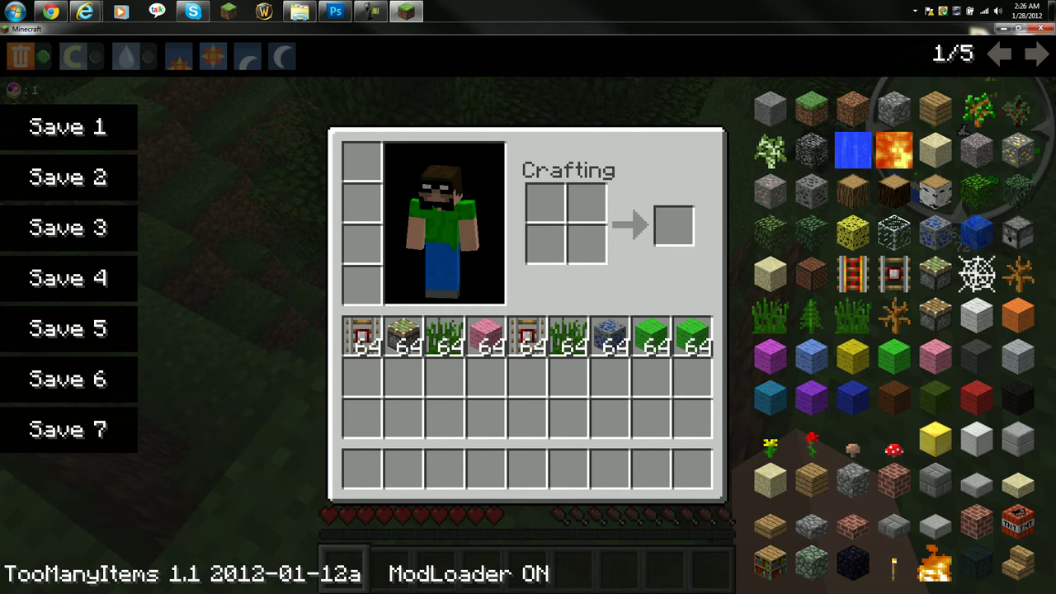
Delete the first detector rail stack, the sticky pistons and all the grass from the inventory, and turn delete mode off.
left_click(362, 336)
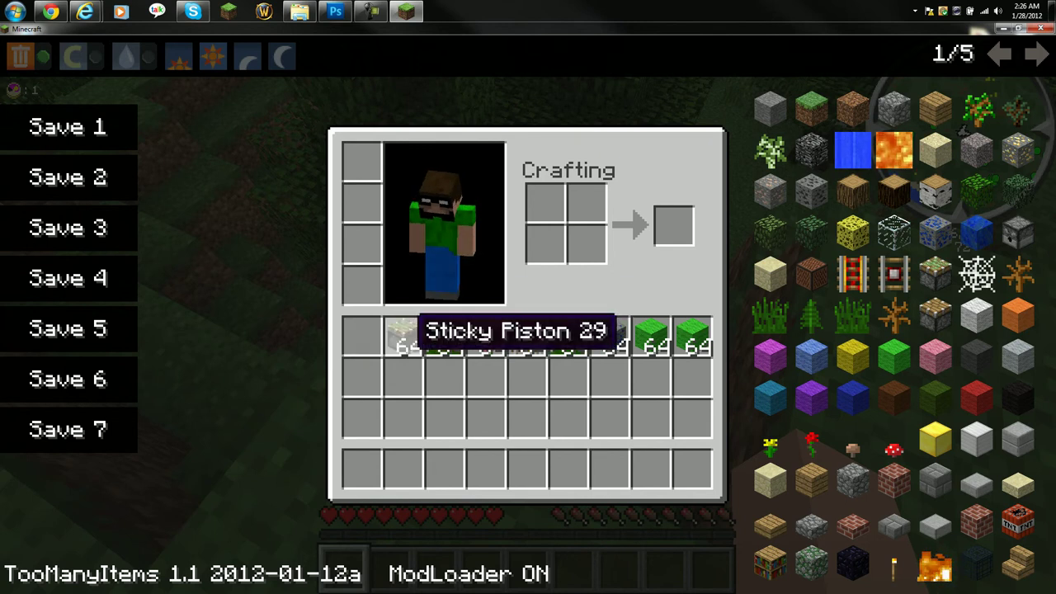
left_click(444, 336, "shift")
left_click(403, 336)
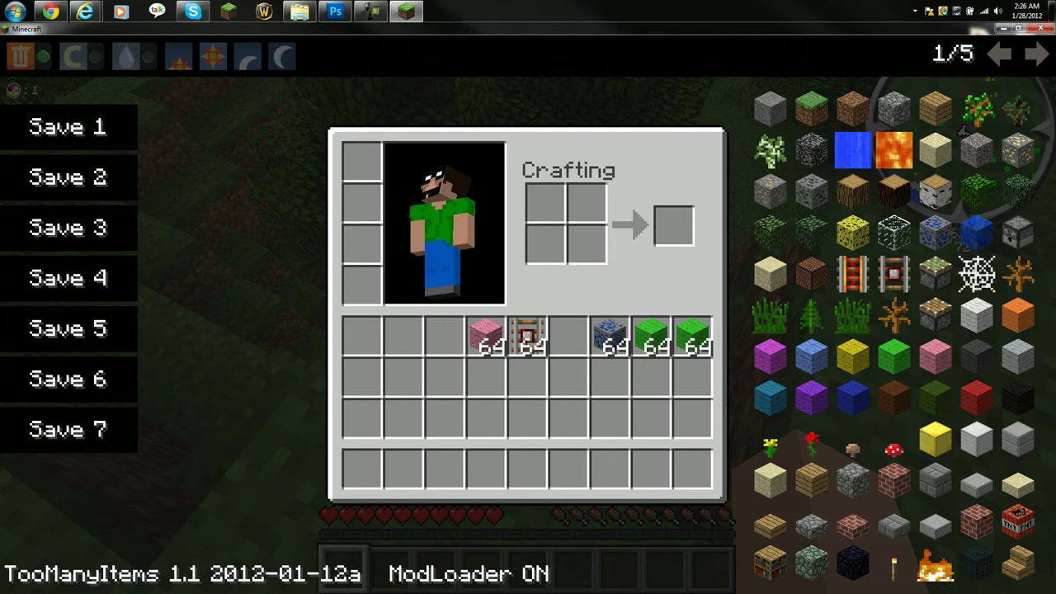
left_click(20, 55)
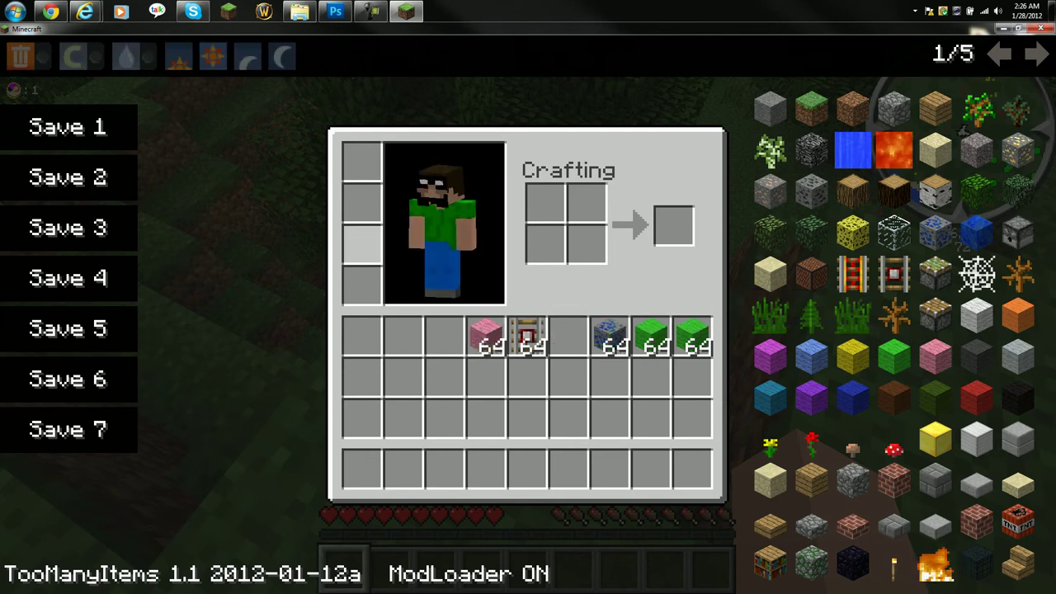
Discard the pink wool stack in the TooManyItems trash, and remove the remaining detector rail stack from the inventory.
left_click(489, 336)
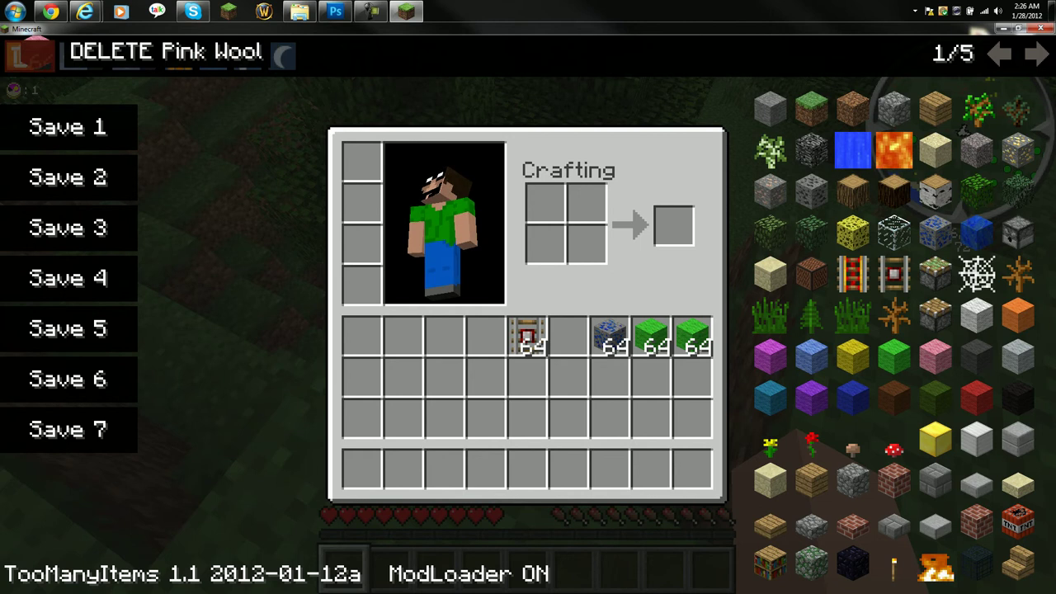
left_click(25, 55)
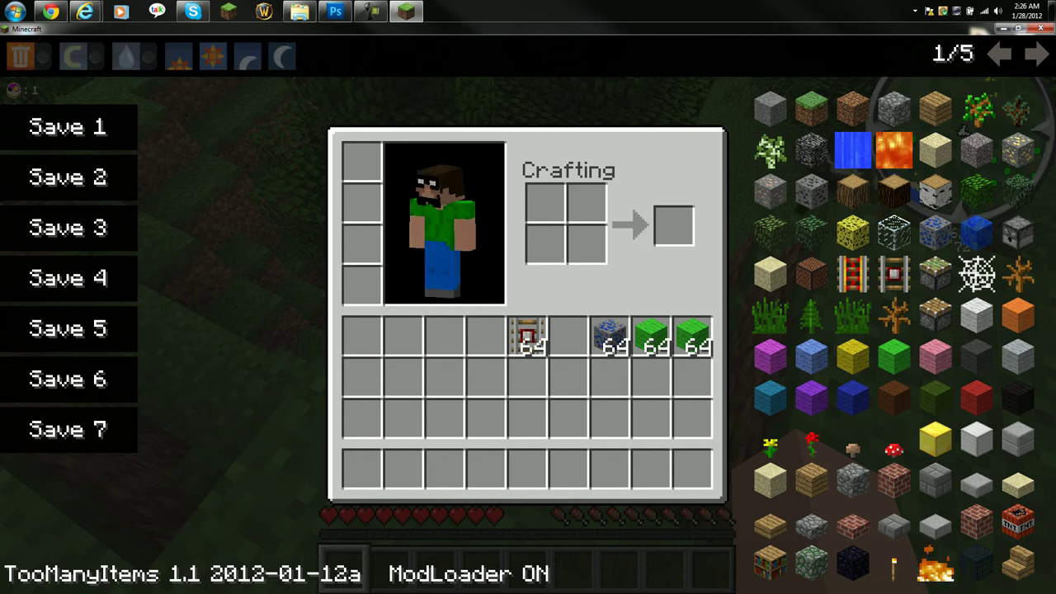
left_click(536, 335)
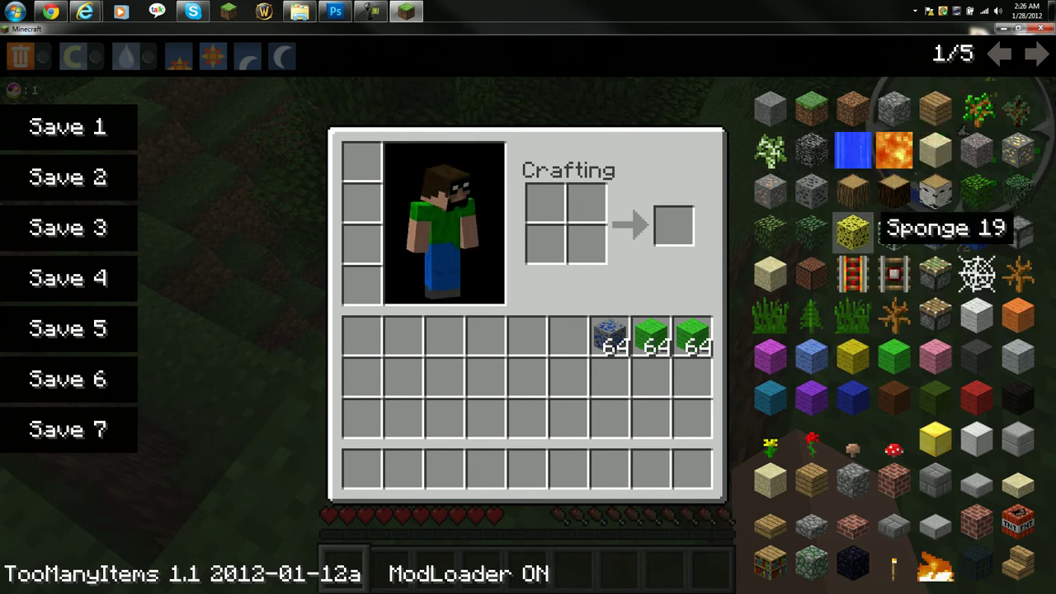
Fill the hotbar with single powered rail, yellow wool, sticky piston, sponge, rose, fern, dead shrub and grass items, plus two lime wool.
left_click(853, 274)
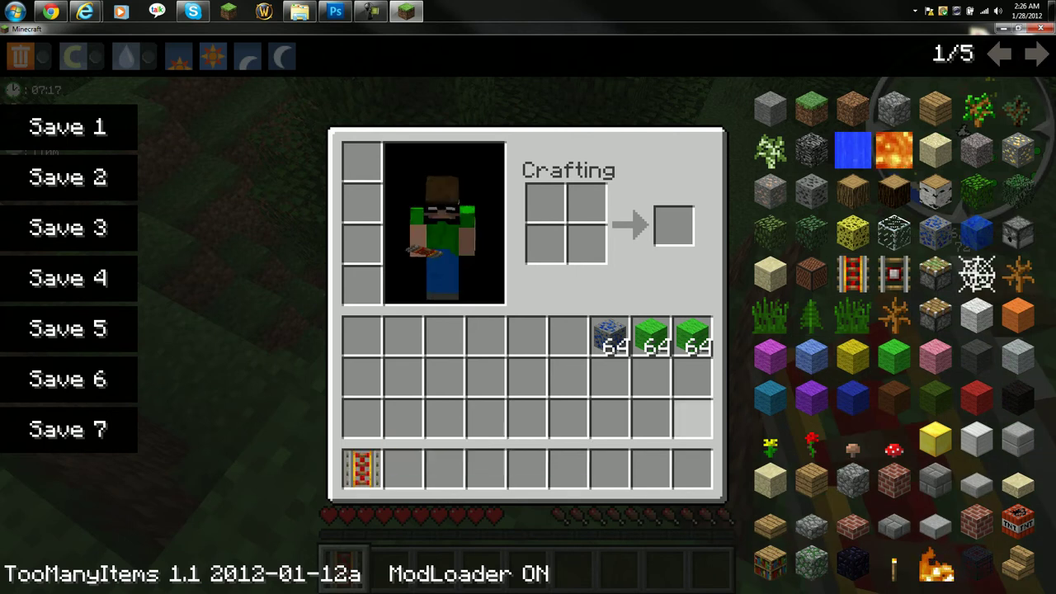
left_click(852, 356)
left_click(934, 274)
left_click(852, 233)
left_click(893, 356)
left_click(811, 438)
left_click(811, 315)
left_click(893, 356)
left_click(894, 315)
left_click(852, 315)
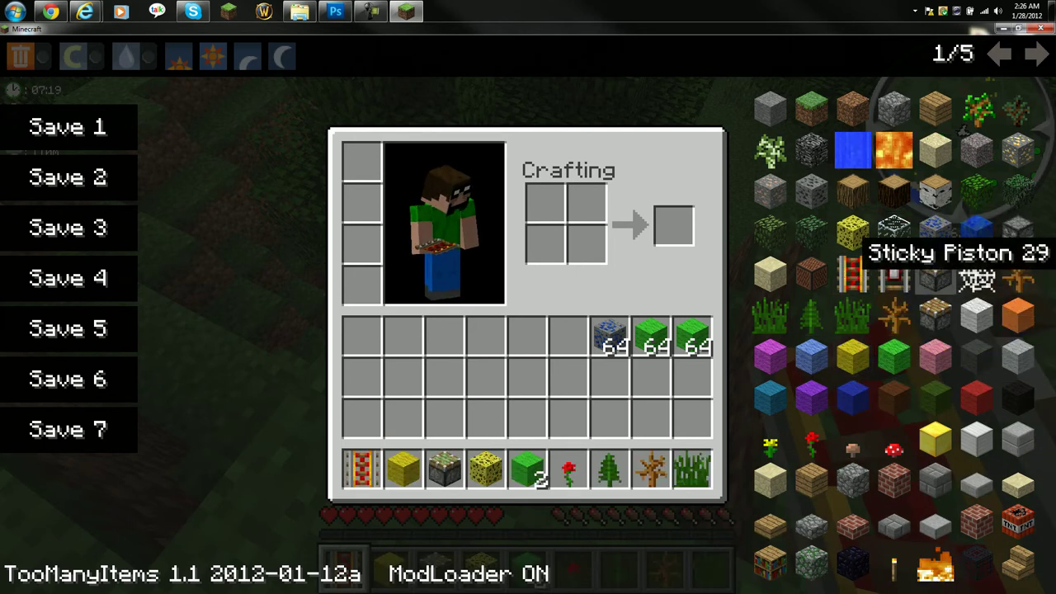
Advance the item list to page 4 of 5, and save the current inventory in slot 1.
left_click(1035, 54)
left_click(1036, 54)
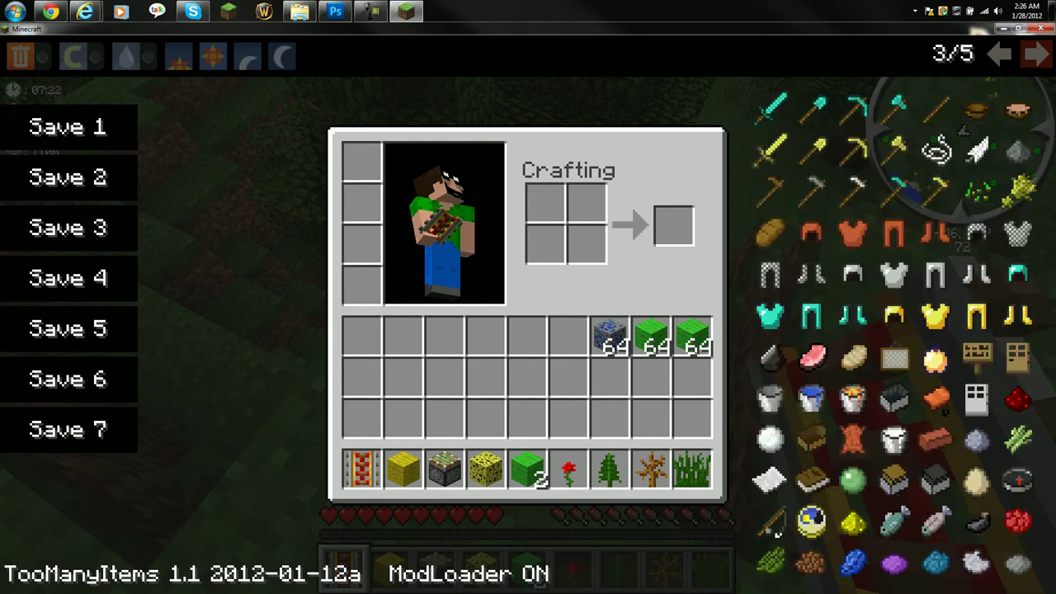
left_click(1035, 54)
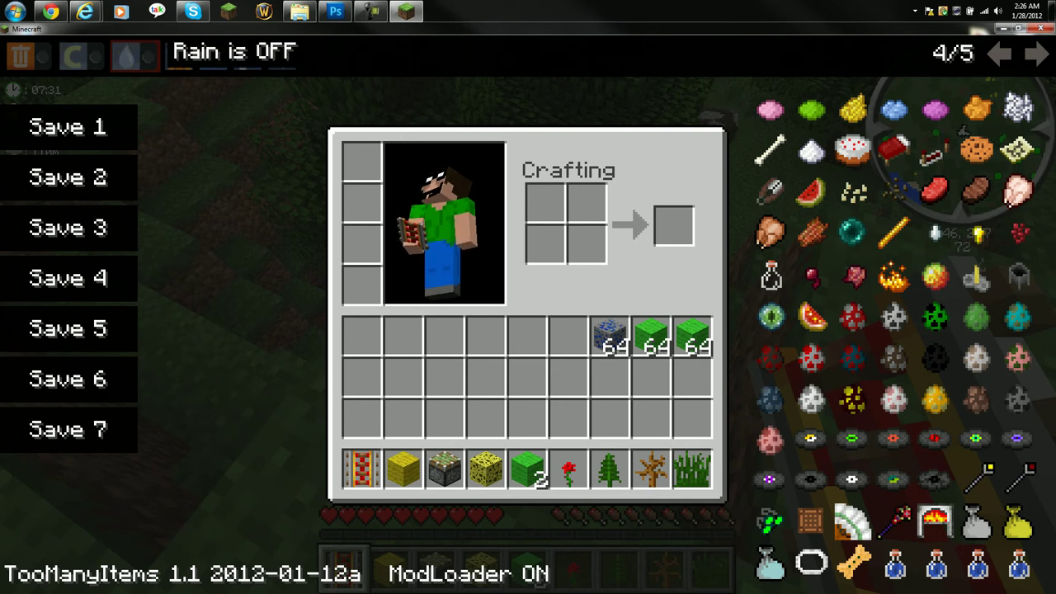
mouse_move(177, 54)
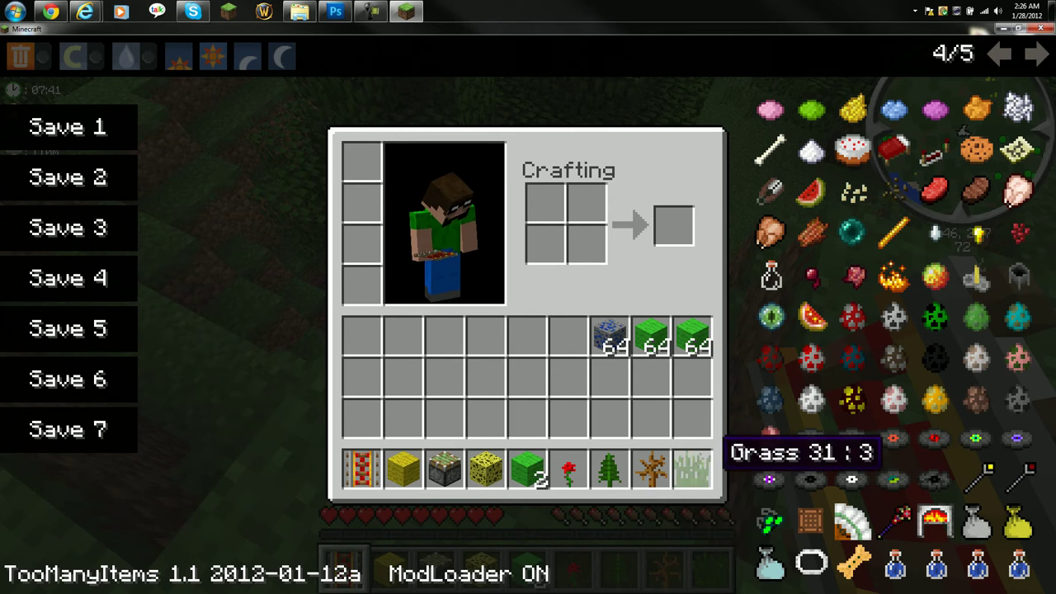
left_click(66, 126)
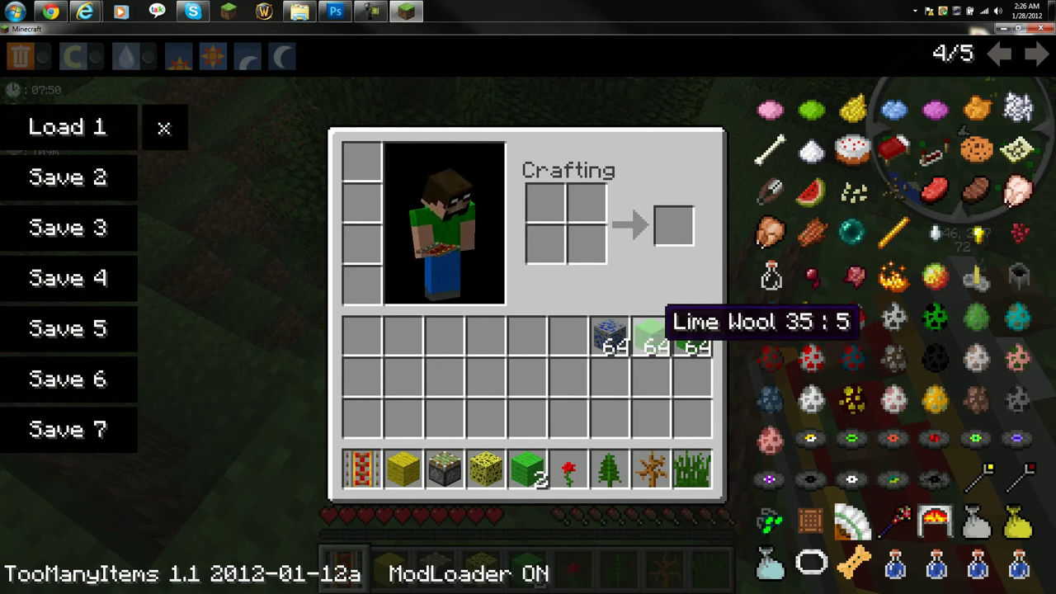
Throw the two lime wool stacks and the Lapis Lazuli Ore stack out of the inventory's upper row.
left_click(648, 338)
left_click(787, 322)
left_click(693, 335)
left_click(772, 323)
left_click(611, 338)
left_click(804, 322)
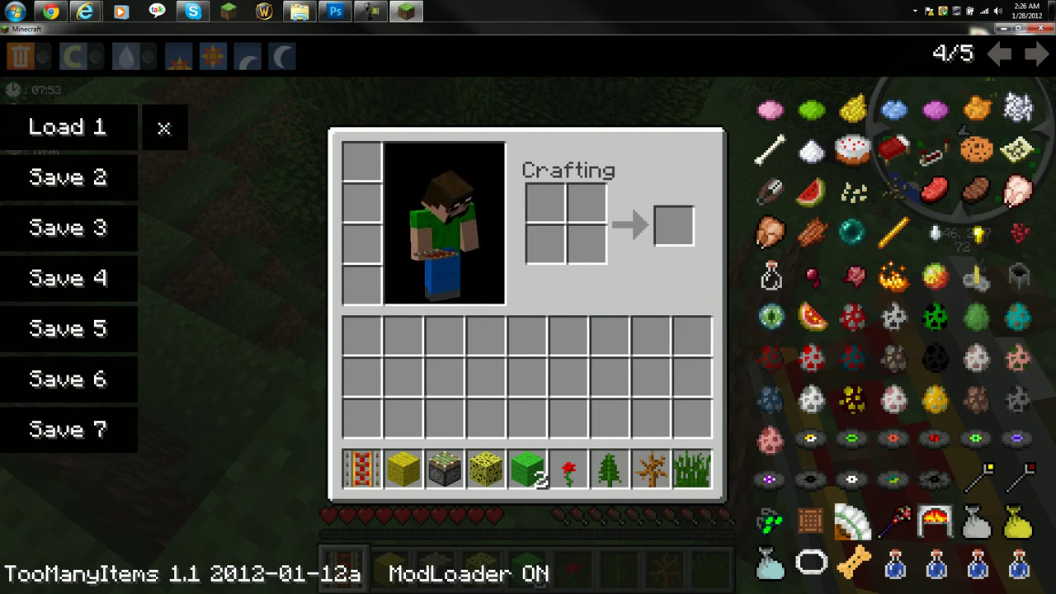
Throw the grass, dead shrub, fern and rose out of the hotbar, and restore the inventory saved in slot 1.
left_click(693, 470)
left_click(850, 437)
left_click(652, 470)
left_click(852, 437)
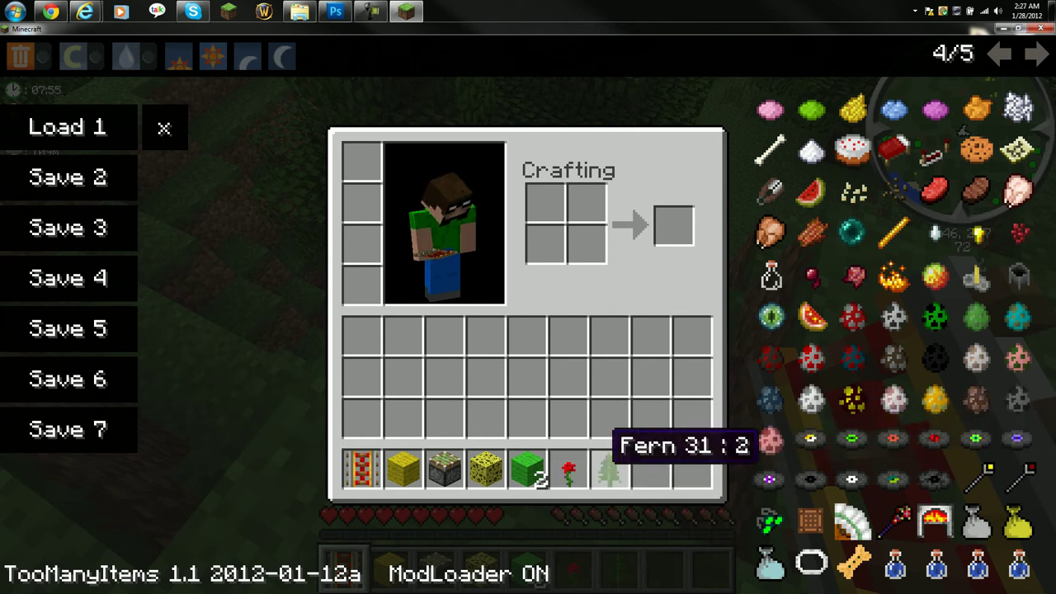
left_click(609, 470)
left_click(829, 437)
left_click(568, 470)
left_click(893, 438)
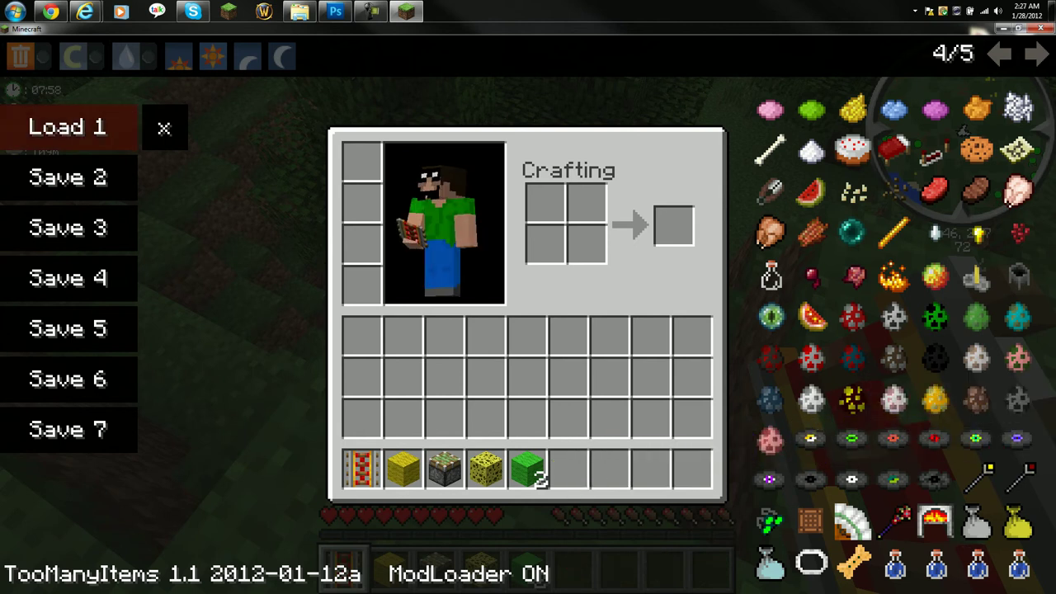
left_click(68, 126)
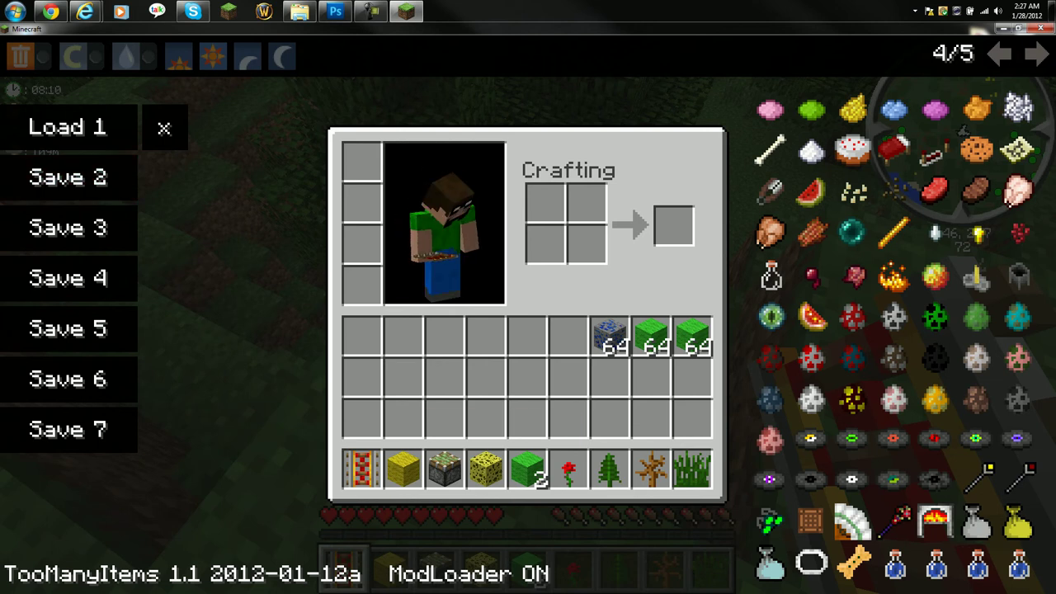
Page the TooManyItems list past its end and around to page 2 of 5.
left_click(1036, 53)
left_click(1036, 54)
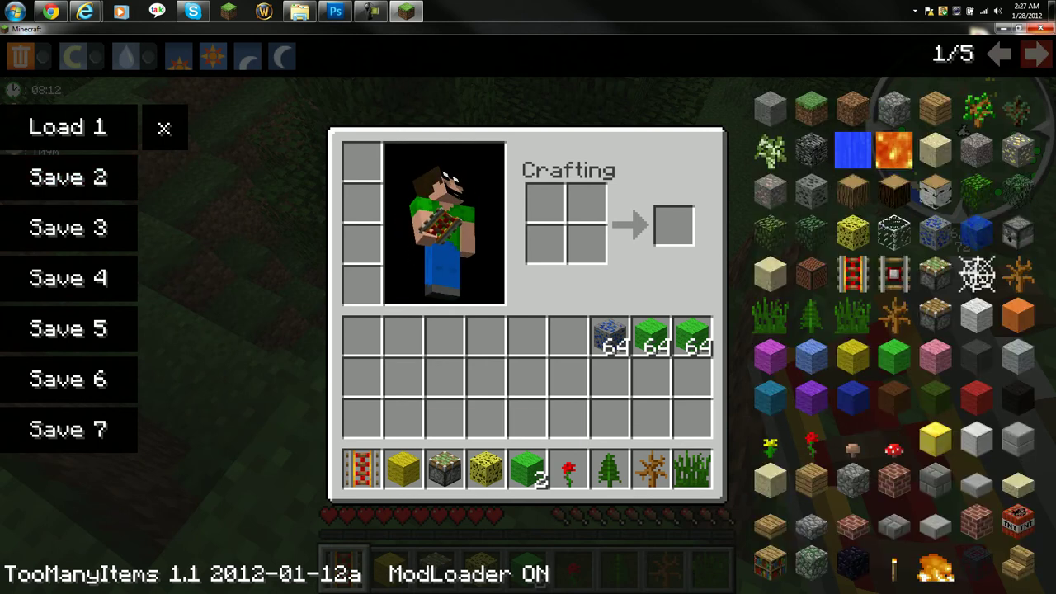
left_click(1036, 53)
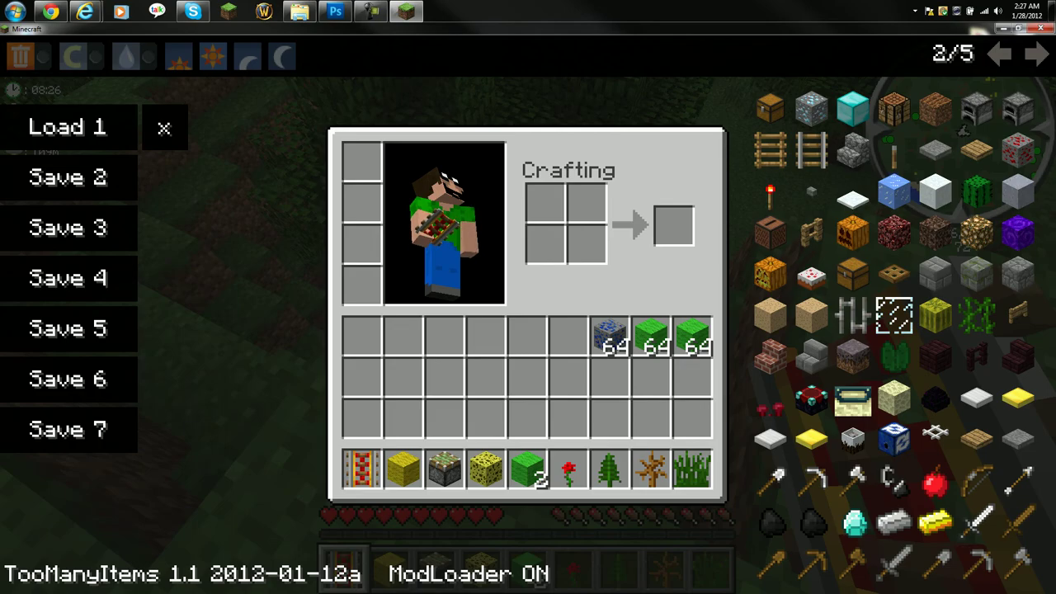
Close the inventory and place the powered rail from the first hotbar slot on the grass.
key("e")
left_click(528, 316)
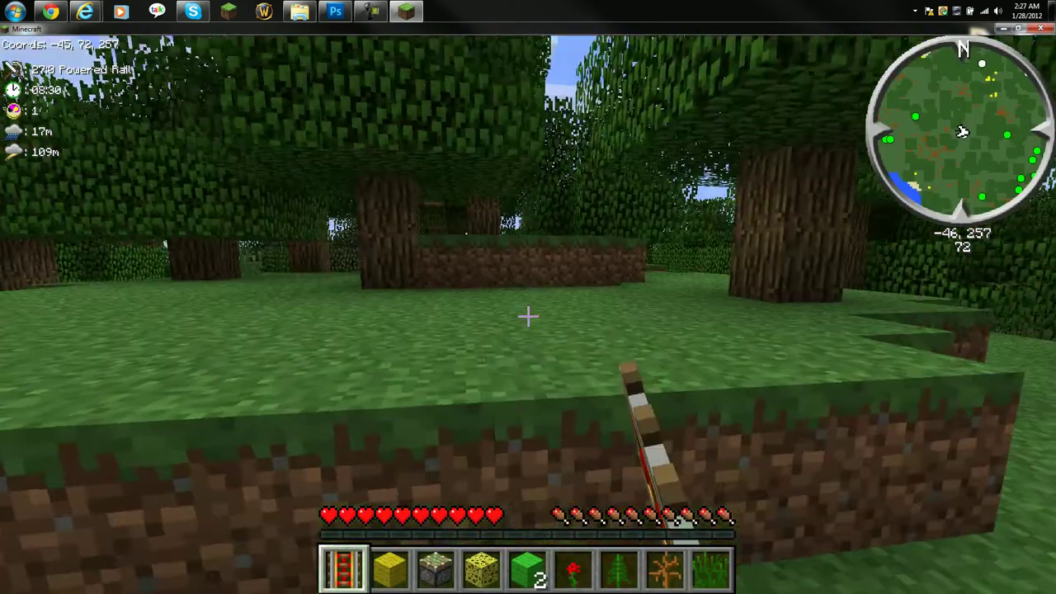
key("w")
right_click(528, 316)
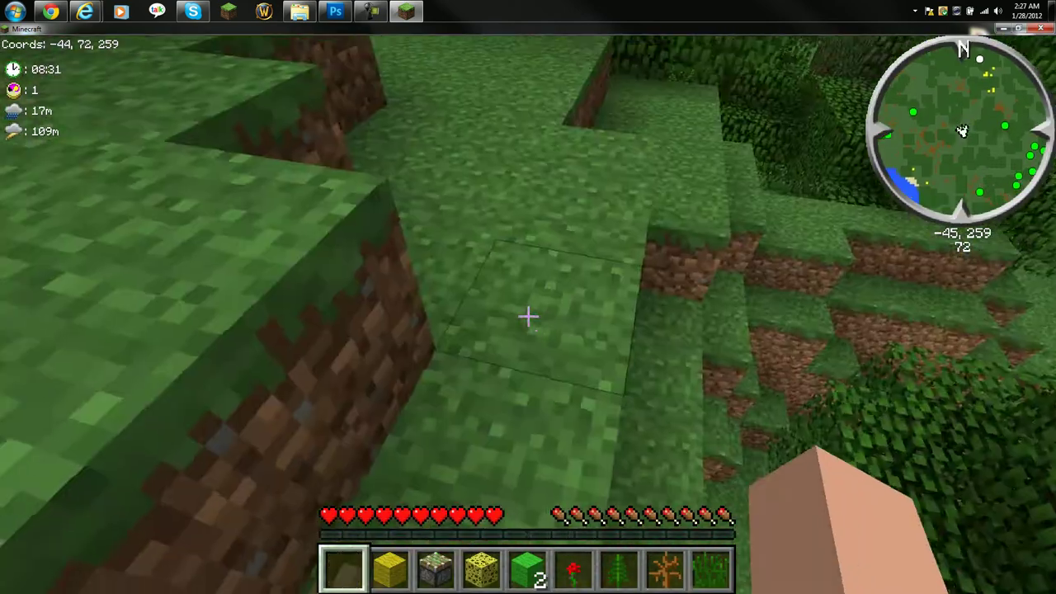
Walk forward across the grass through the forest.
key("w")
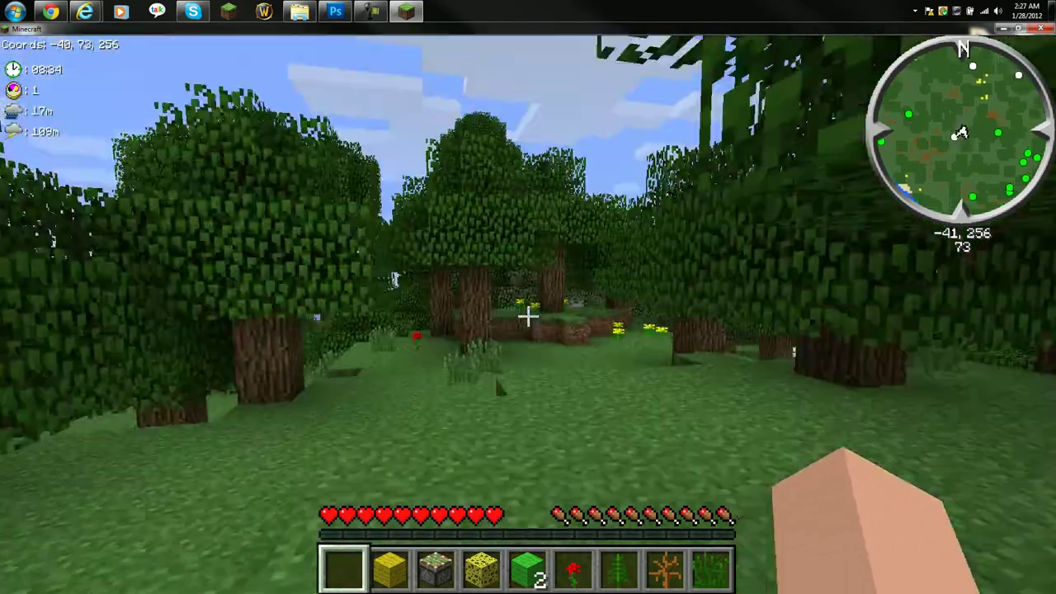
key("w")
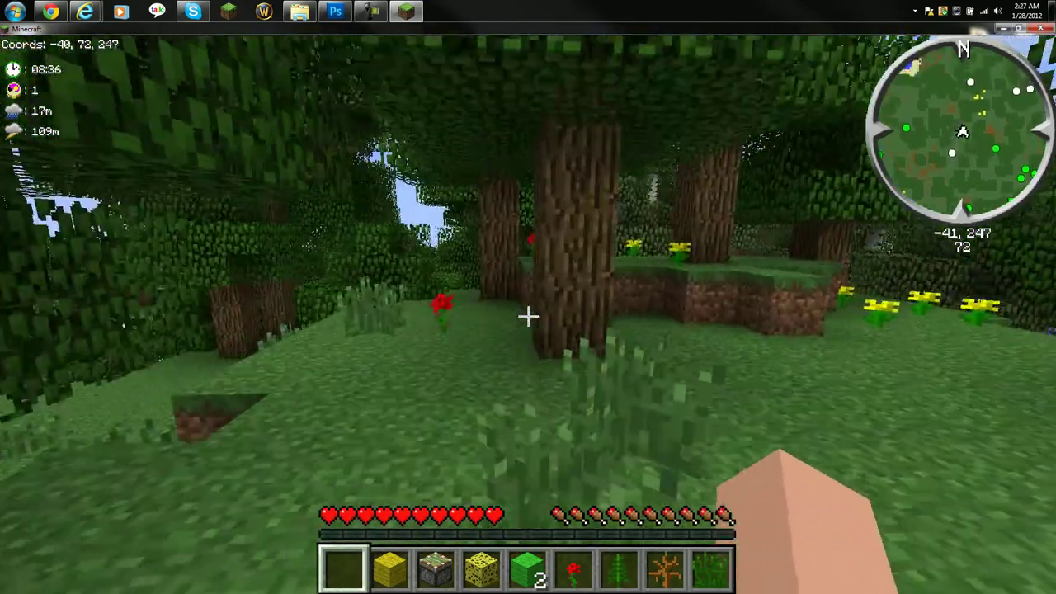
key("w")
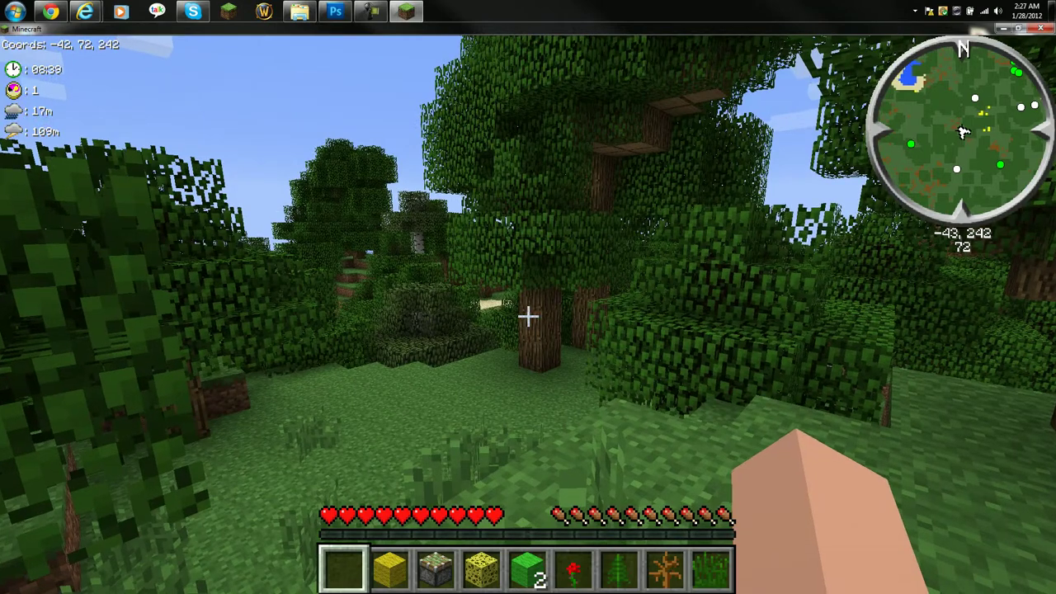